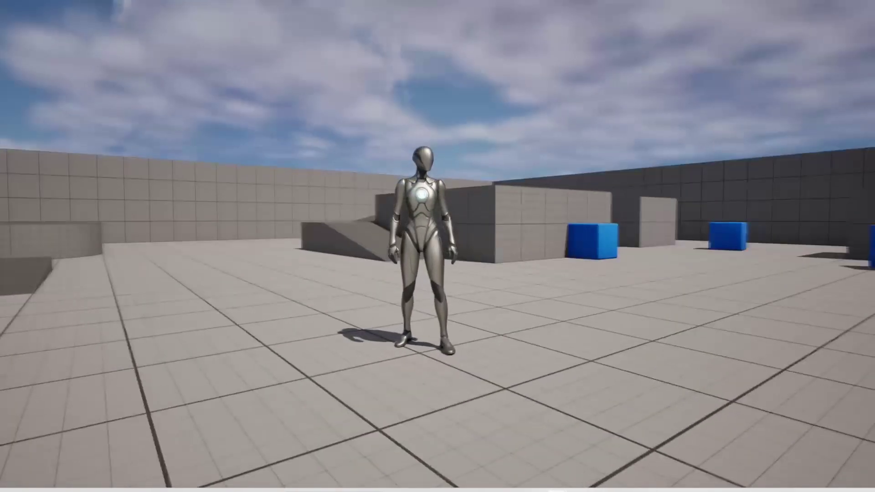
{"action": "key", "text": "w"}
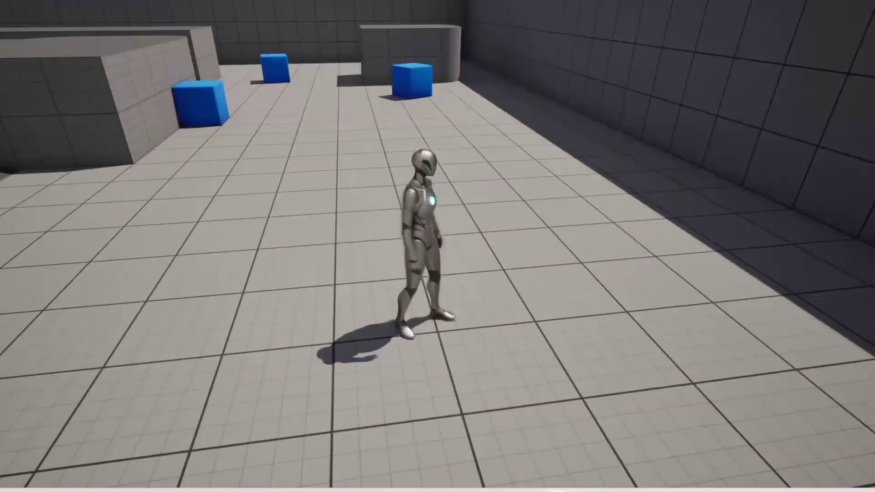
{"action": "key", "text": "s"}
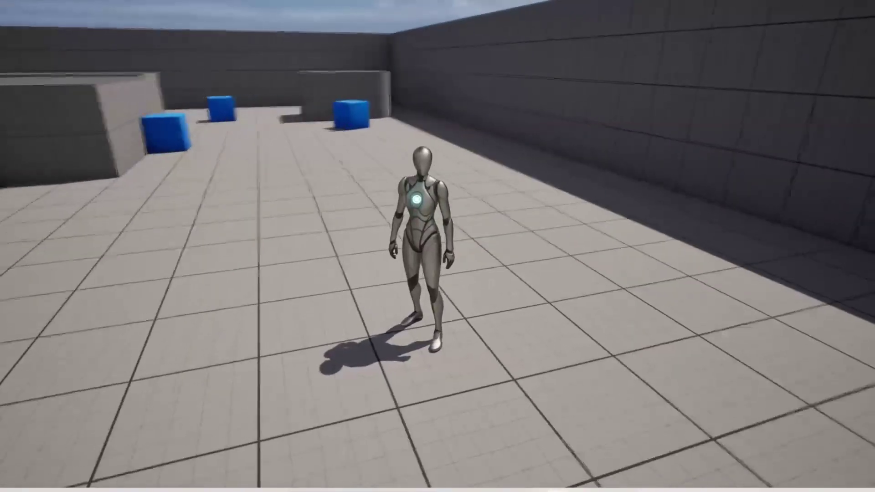
{"action": "key", "text": "e"}
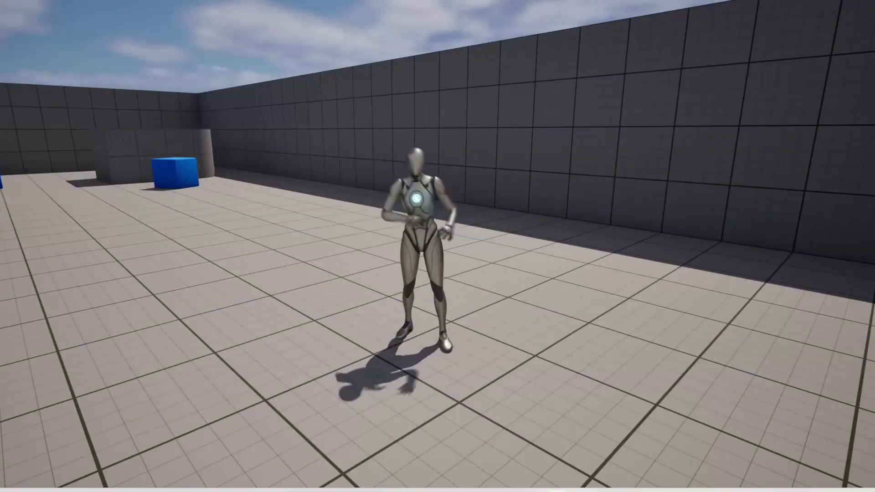
{"action": "key", "text": "s"}
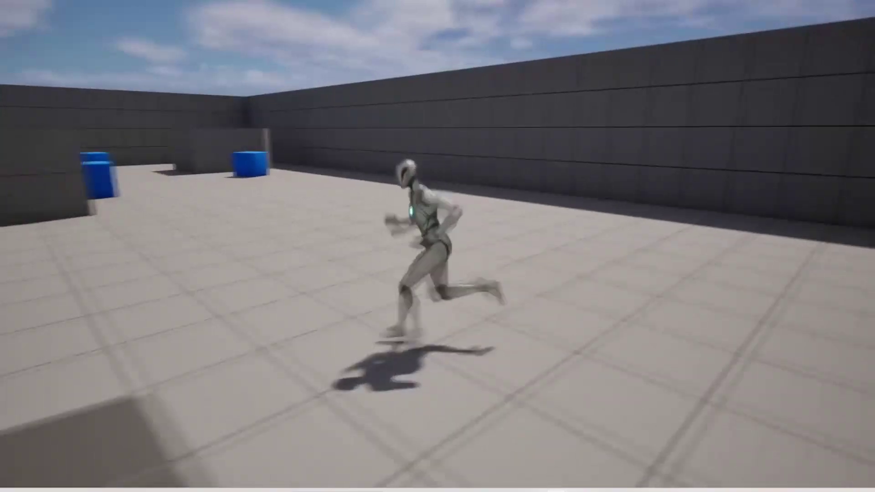
{"action": "key", "text": "w"}
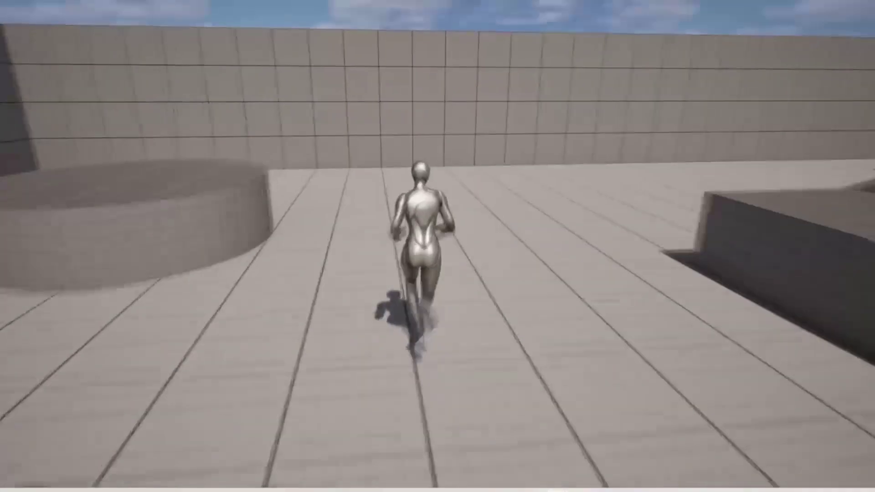
{"action": "key", "text": "s"}
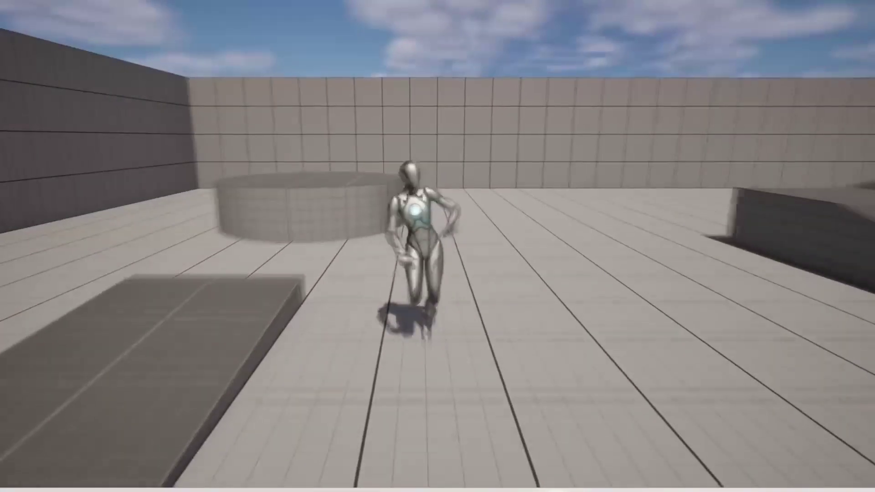
{"action": "key", "text": "d"}
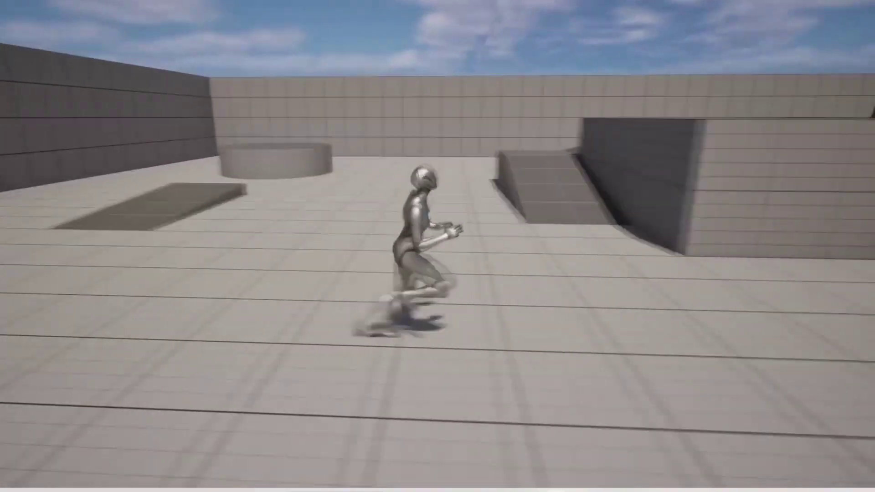
{"action": "key", "text": "a"}
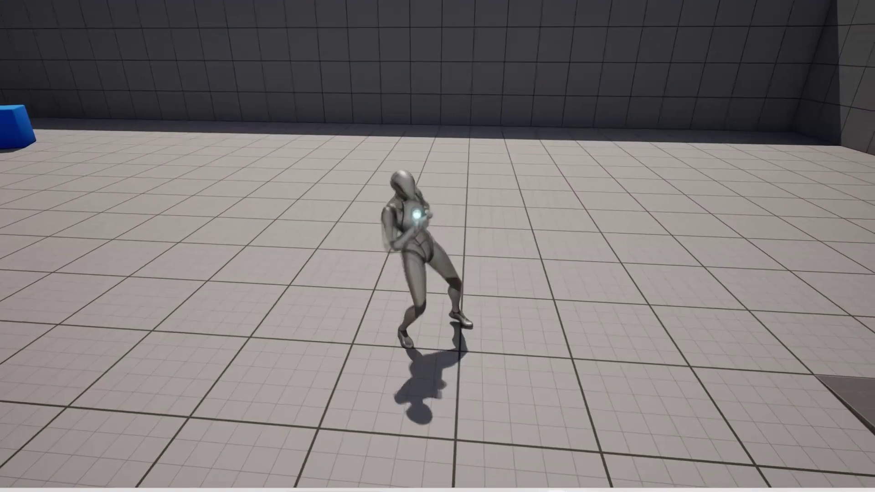
{"action": "key", "text": "w"}
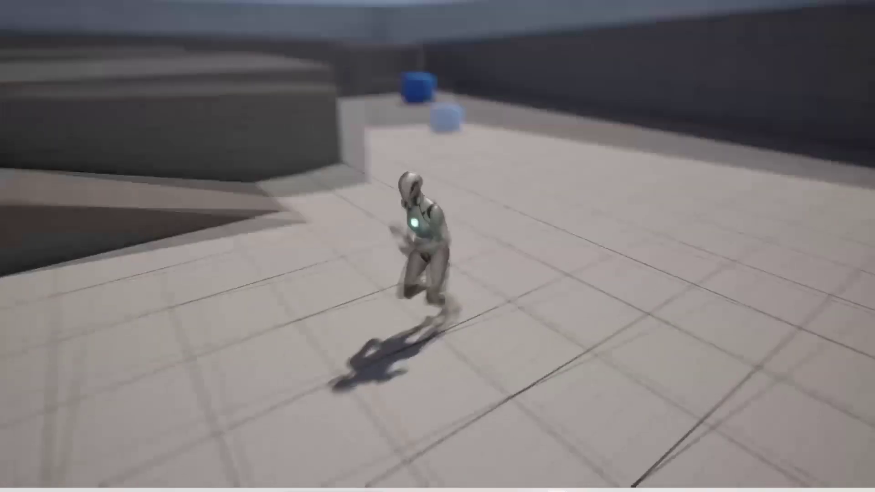
{"action": "key", "text": "a"}
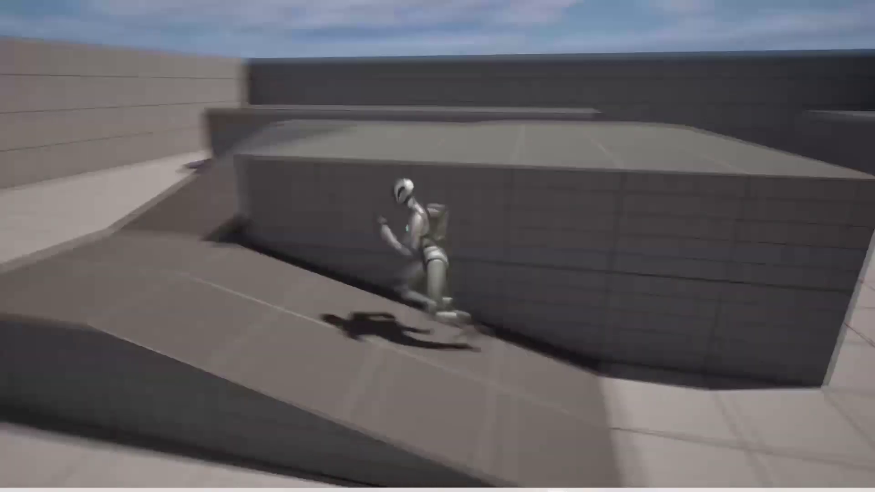
{"action": "key", "text": "w"}
{"action": "key", "text": "d"}
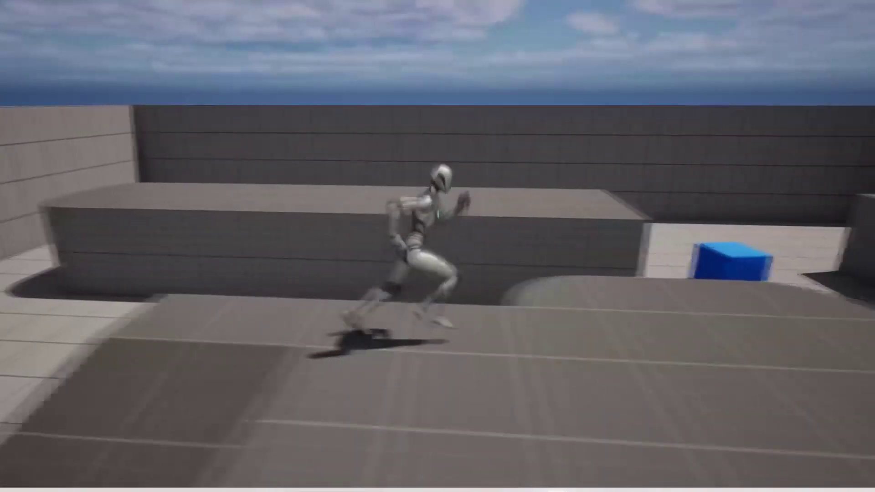
{"action": "key", "text": "s"}
{"action": "key", "text": "space"}
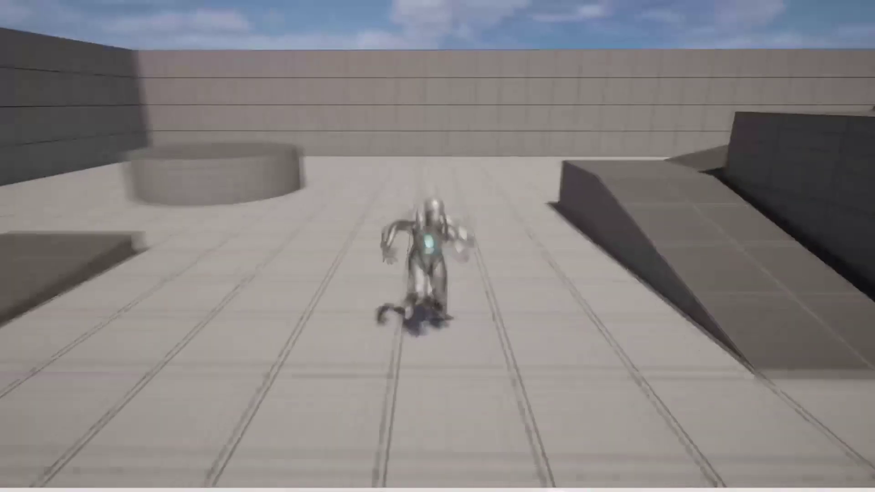
{"action": "key", "text": "s"}
{"action": "key", "text": "d"}
{"action": "key", "text": "w"}
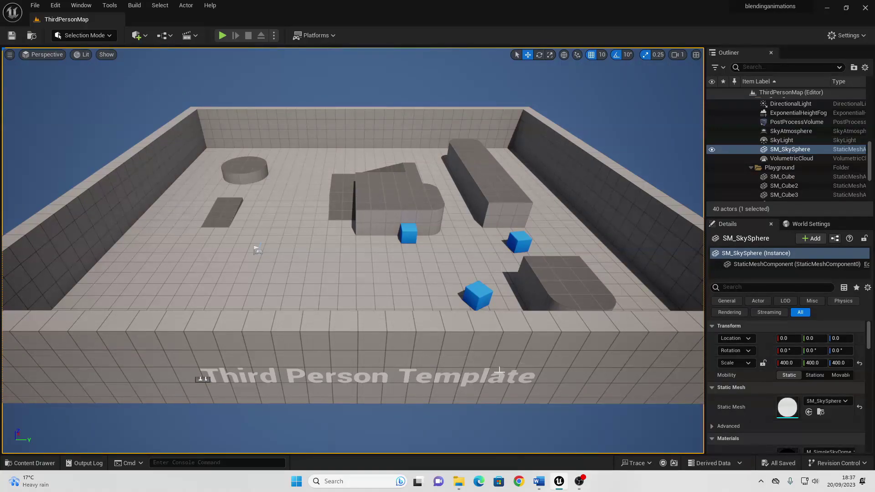
- Dock the content browser in the editor layout and open the Manny animations folder under Characters > Mannequins
{"action": "left_click", "coordinate": [30, 464]}
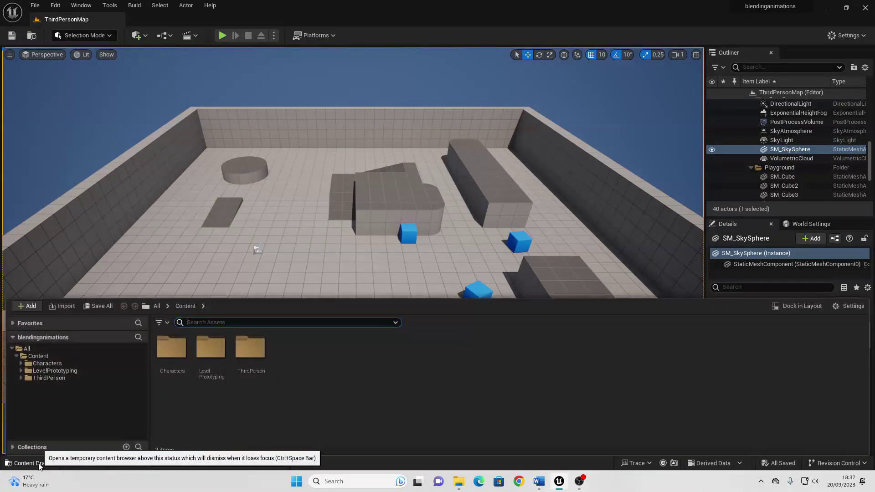
{"action": "left_click", "coordinate": [786, 308]}
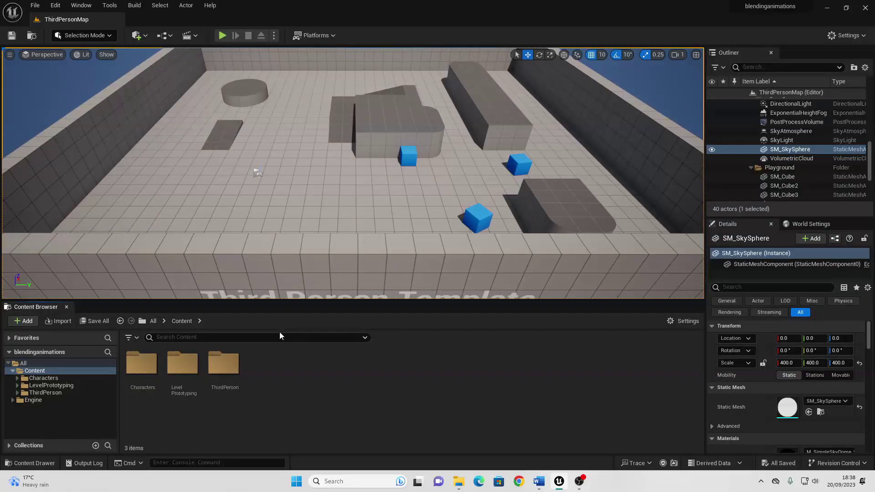
{"action": "double_click", "coordinate": [145, 367]}
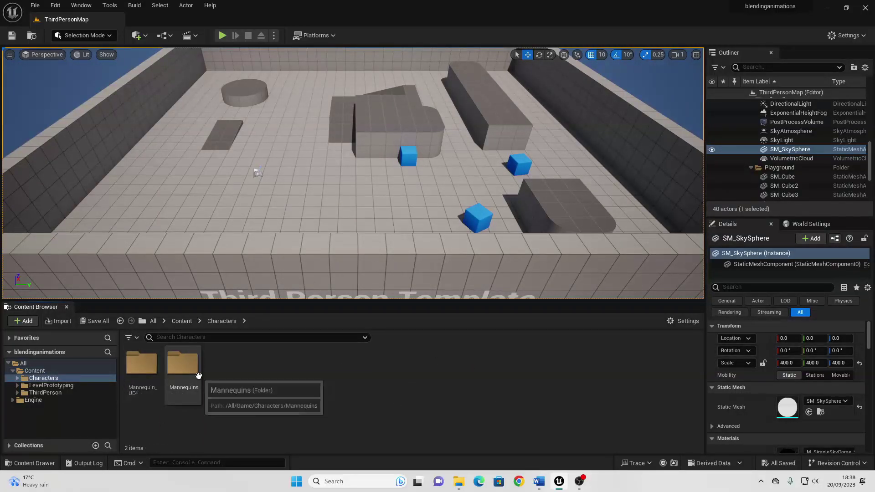
{"action": "double_click", "coordinate": [183, 364]}
{"action": "double_click", "coordinate": [143, 367]}
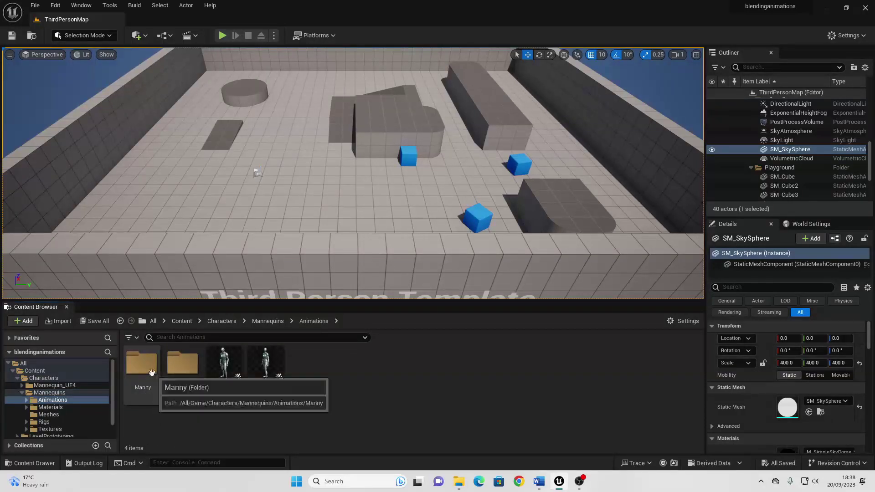
{"action": "double_click", "coordinate": [143, 367]}
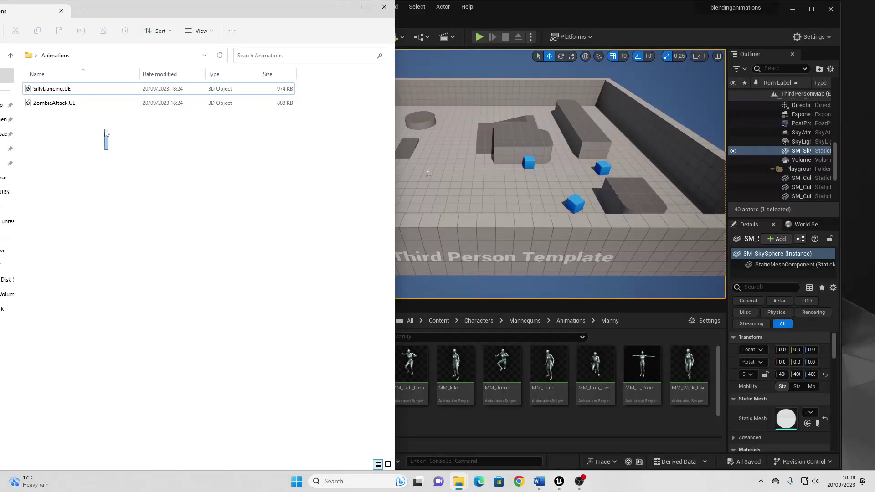
- Import the SillyDancing.UE and ZombieAttack.UE animation files into the Manny folder using the SK_Mannequin skeleton, and maximize the editor window
{"action": "left_click_drag", "start_coordinate": [104, 132], "coordinate": [537, 401]}
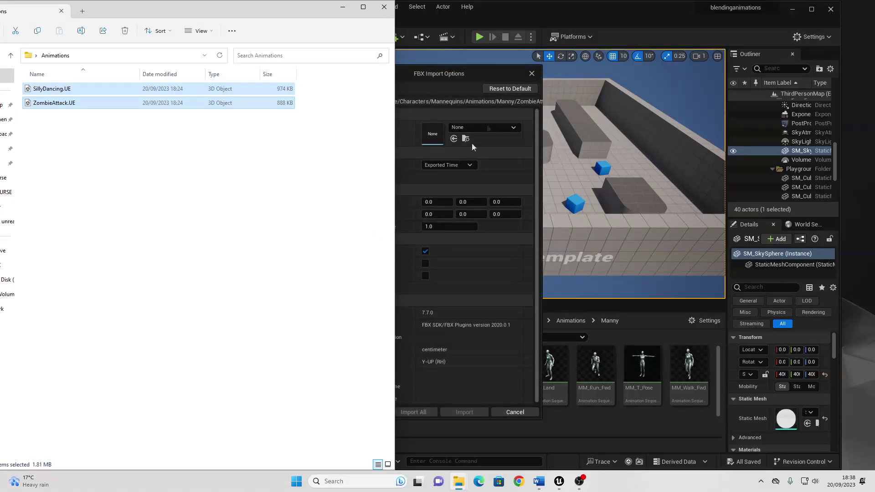
{"action": "left_click", "coordinate": [464, 70]}
{"action": "left_click", "coordinate": [483, 127]}
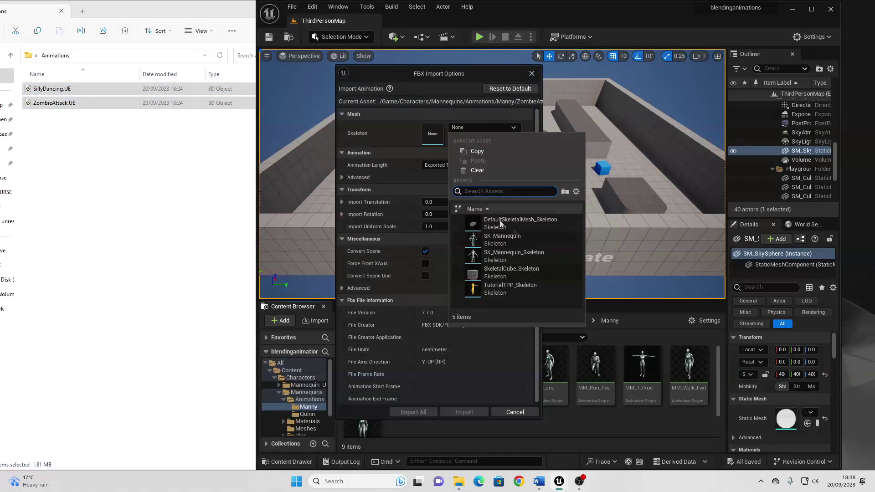
{"action": "left_click", "coordinate": [504, 241]}
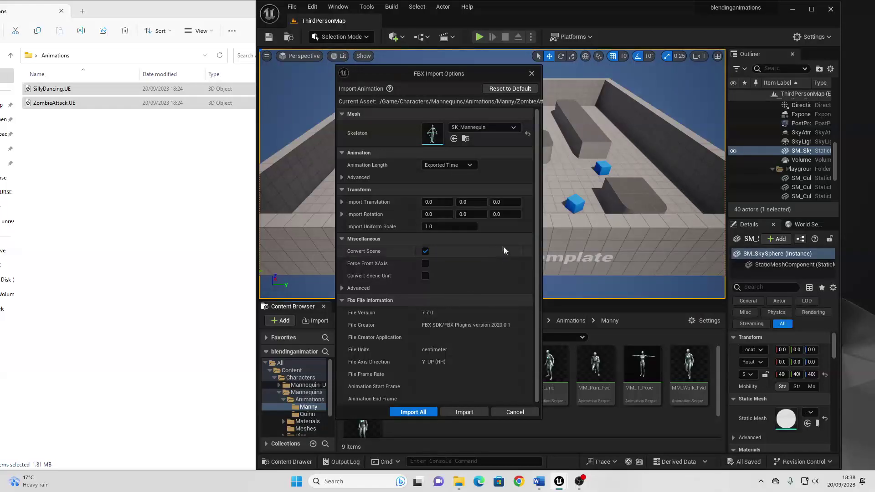
{"action": "left_click", "coordinate": [414, 412]}
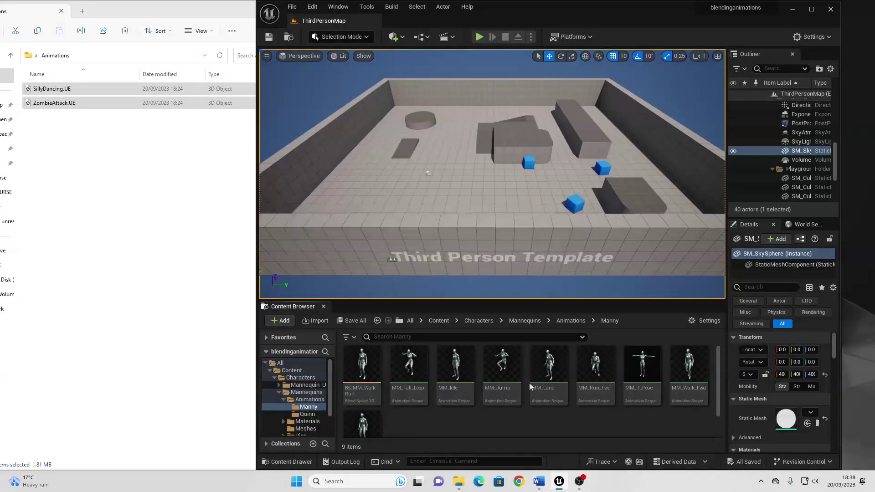
{"action": "key", "text": "super+Up"}
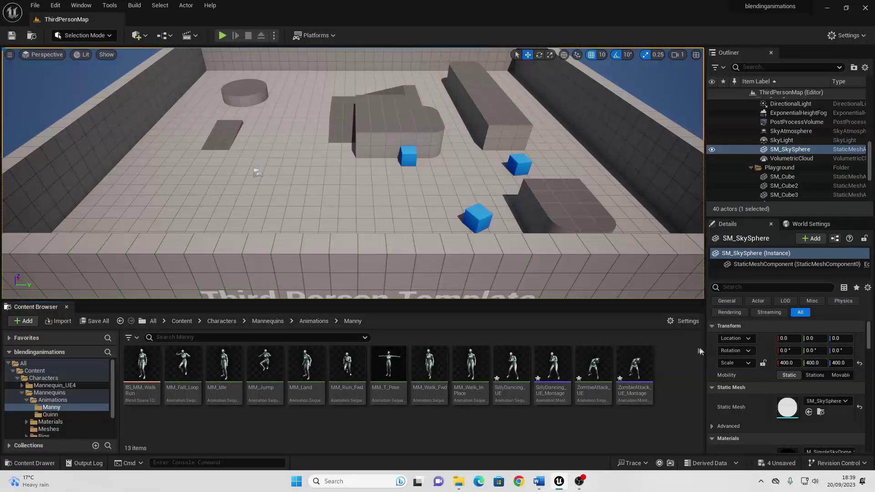
- Open ZombieAttack_UE_Montage and add a new animation slot named upperbody2slot to DefaultGroup
{"action": "left_click", "coordinate": [633, 369]}
{"action": "double_click", "coordinate": [633, 369]}
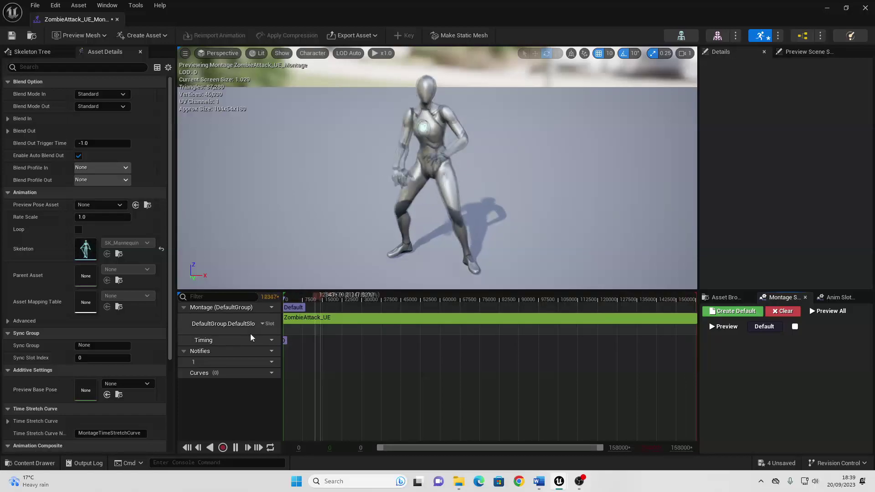
{"action": "left_click", "coordinate": [271, 324]}
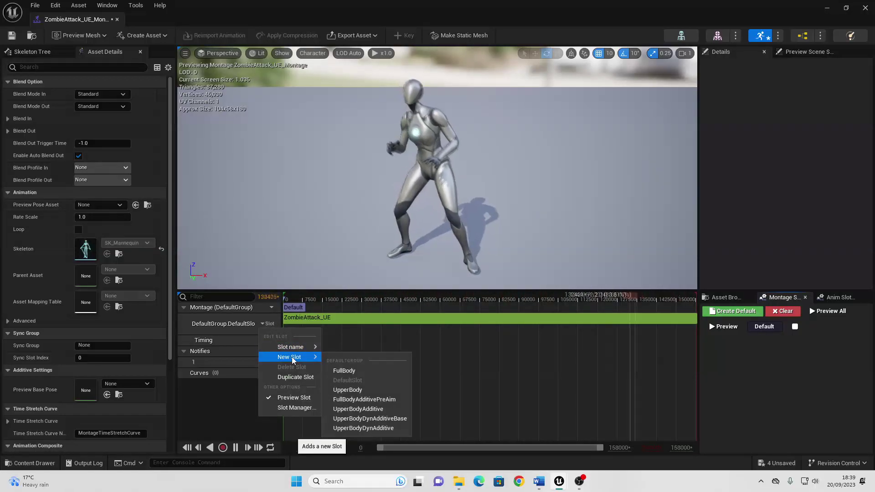
{"action": "left_click", "coordinate": [296, 408]}
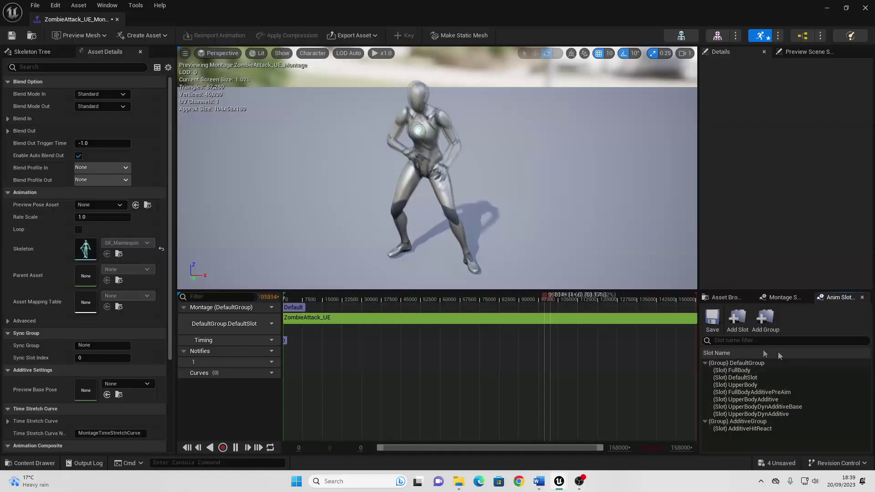
{"action": "left_click", "coordinate": [738, 323]}
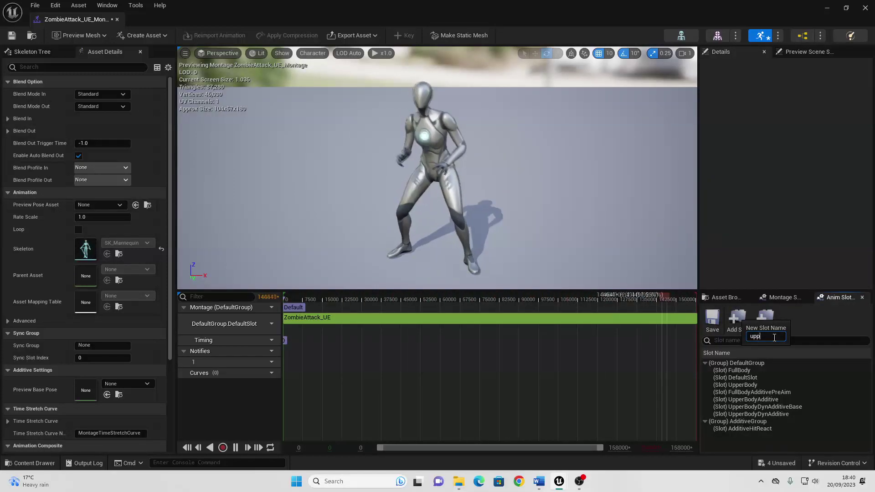
{"action": "type", "text": "upperbody2slot"}
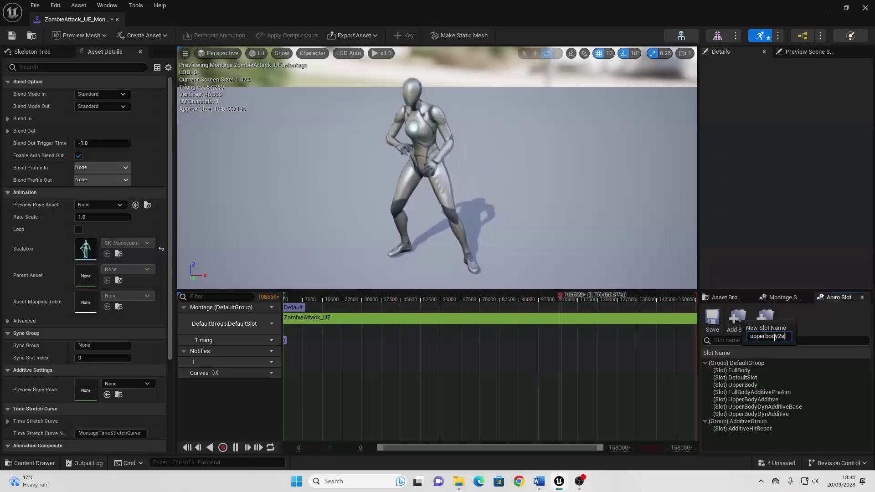
{"action": "key", "text": "Return"}
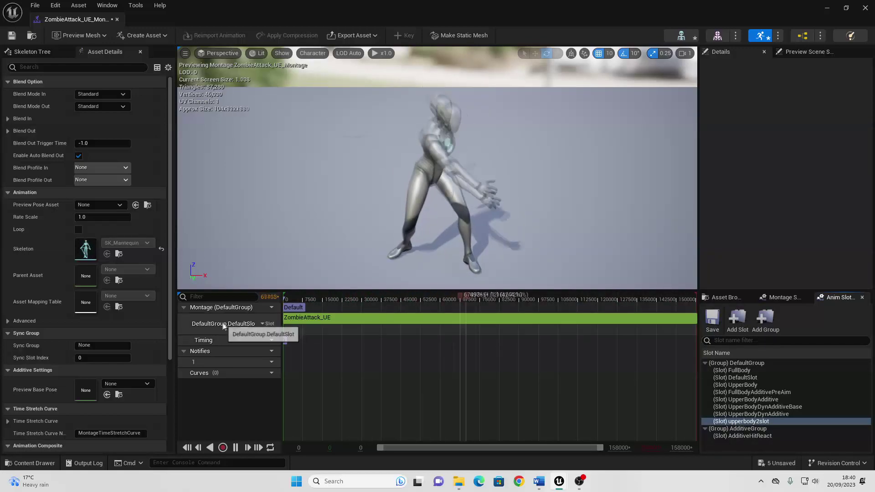
- Assign DefaultGroup.upperbody2slot as the slot of the zombie attack montage and save the montage
{"action": "left_click", "coordinate": [264, 324]}
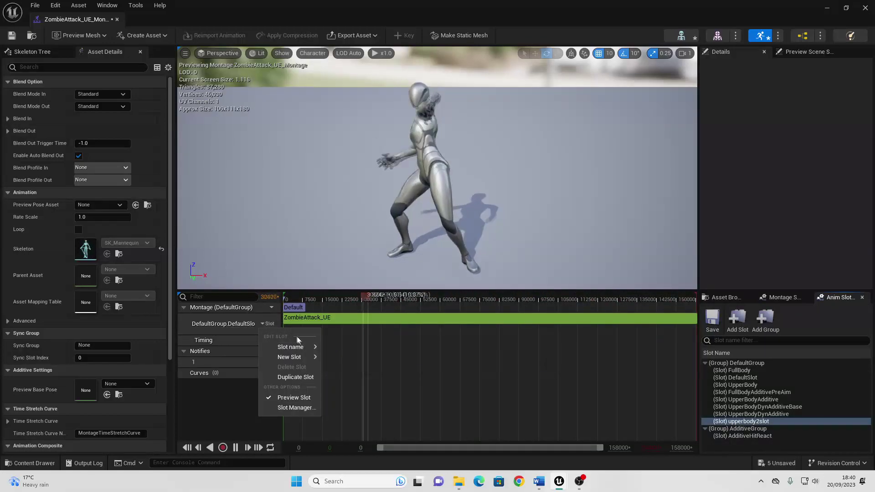
{"action": "mouse_move", "coordinate": [301, 349]}
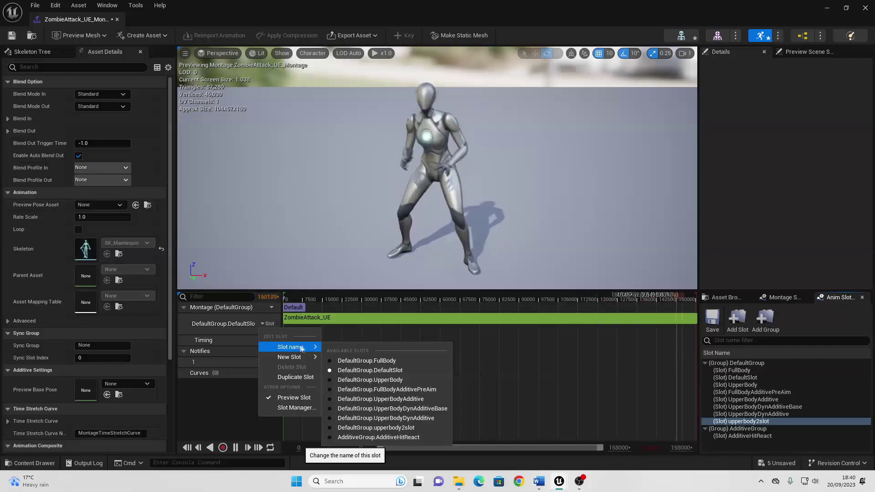
{"action": "left_click", "coordinate": [383, 428]}
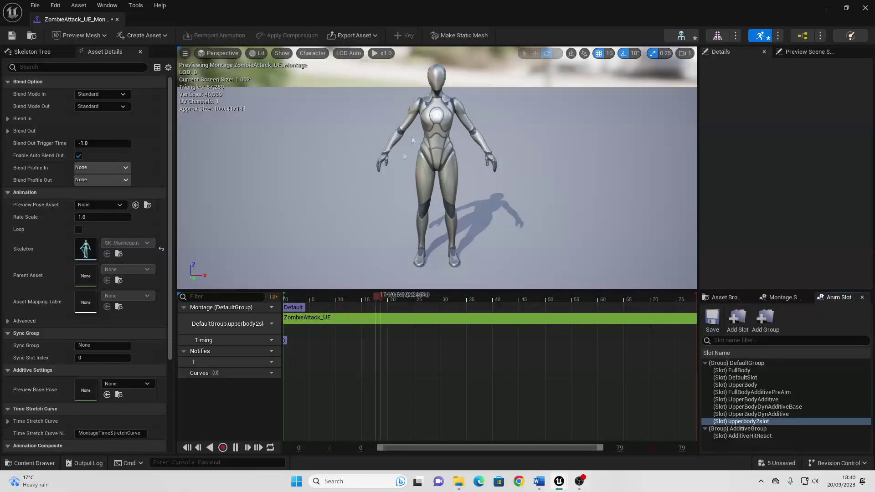
{"action": "left_click", "coordinate": [11, 35]}
- Return to the level editor, open SillyDancing_UE_Montage and go from it to the ABP_Manny animation blueprint
{"action": "left_click", "coordinate": [828, 8]}
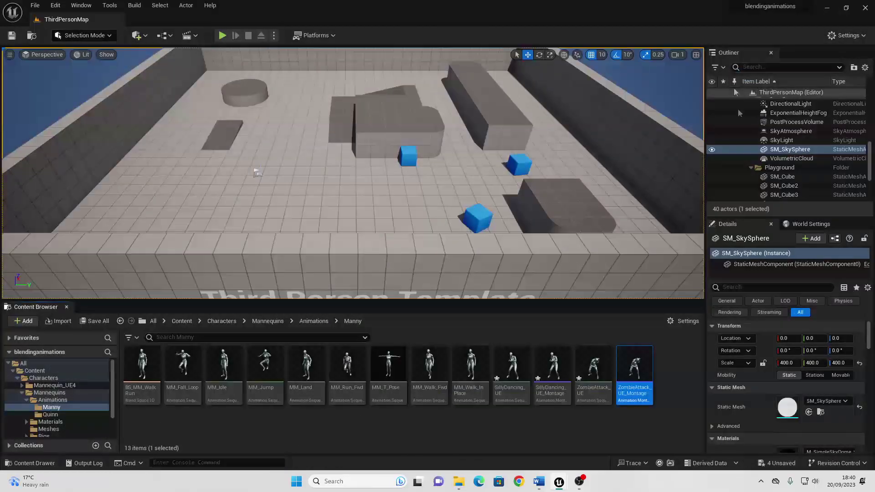
{"action": "double_click", "coordinate": [558, 371]}
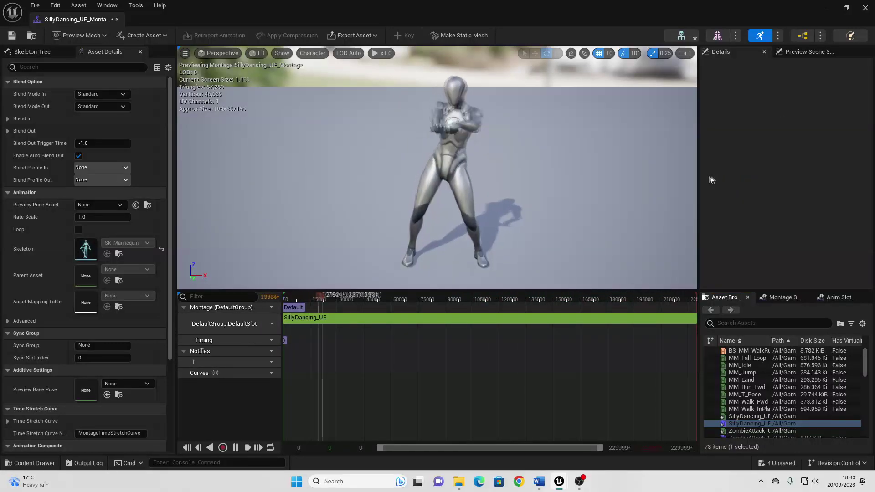
{"action": "left_click", "coordinate": [802, 36]}
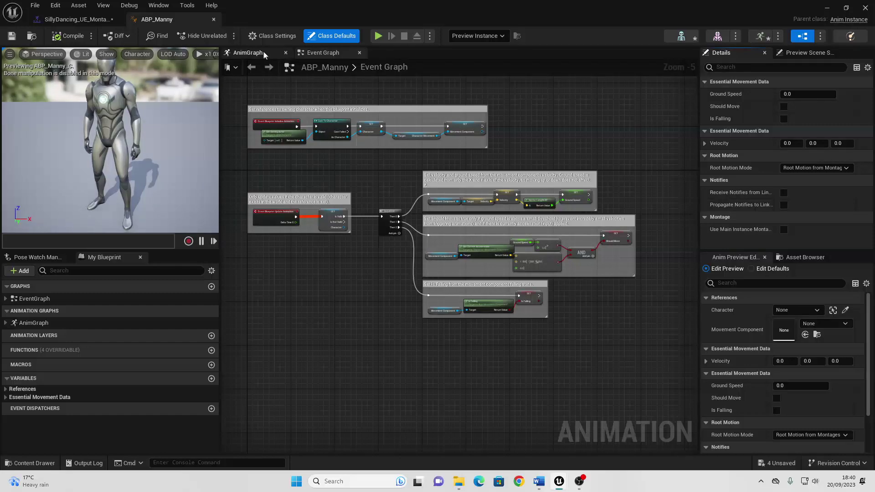
- Open the AnimGraph of ABP_Manny and move the Main States node farther away from the DefaultSlot node
{"action": "left_click", "coordinate": [248, 53]}
{"action": "right_click_drag", "start_coordinate": [335, 197], "coordinate": [442, 186]}
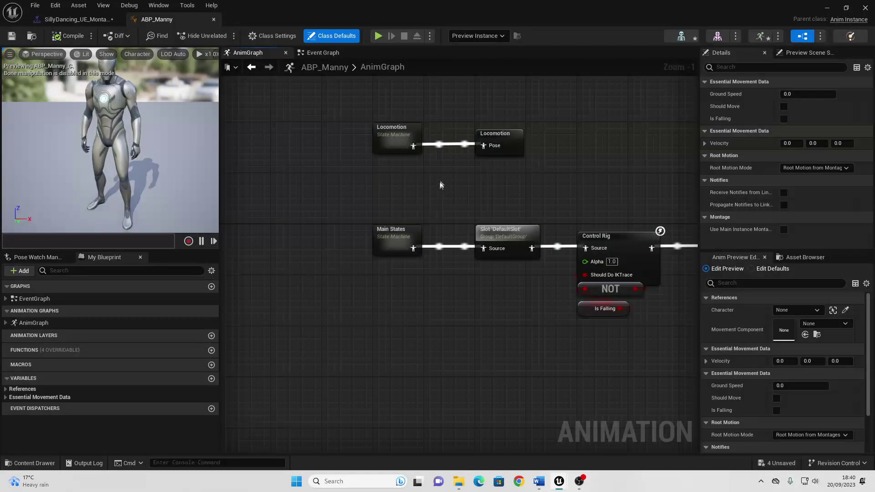
{"action": "left_click_drag", "start_coordinate": [400, 241], "coordinate": [323, 222]}
{"action": "scroll", "coordinate": [323, 238], "scroll_direction": "up", "scroll_amount": 1}
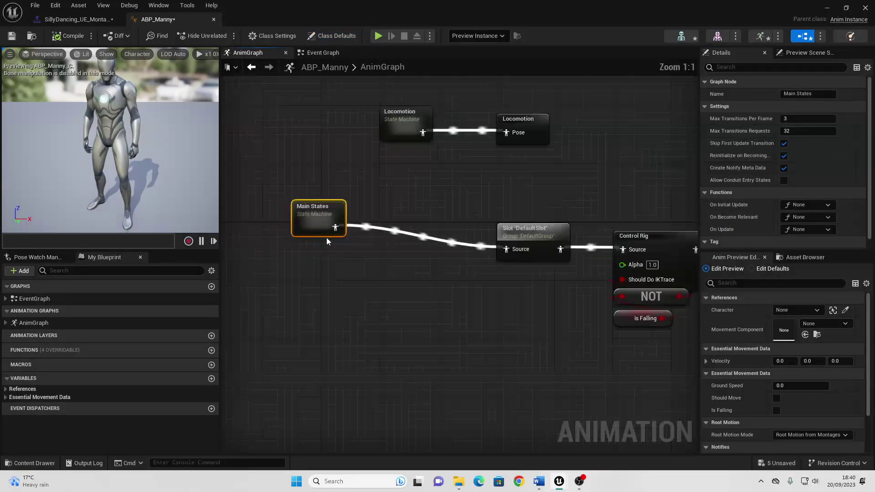
{"action": "right_click_drag", "start_coordinate": [299, 226], "coordinate": [373, 253]}
- Create a new saved cached pose from the Main States output and name it mainstates
{"action": "left_click_drag", "start_coordinate": [412, 254], "coordinate": [499, 225]}
{"action": "type", "text": "cache"}
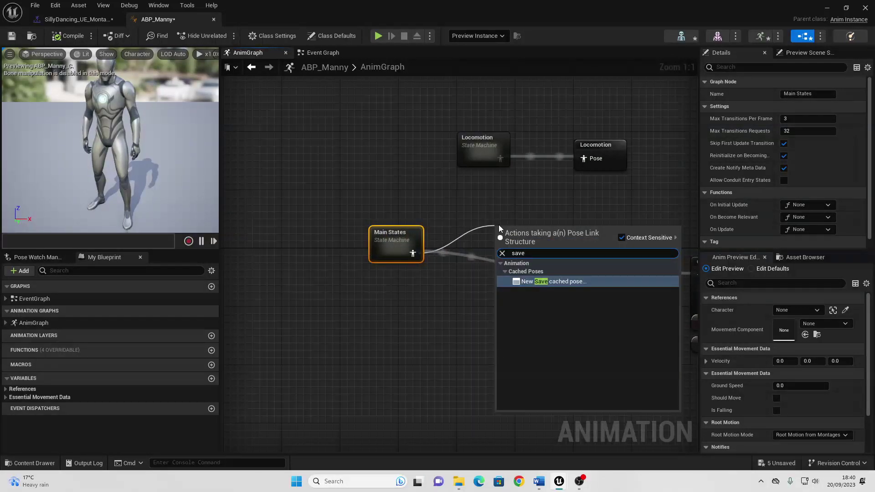
{"action": "key", "text": "Return"}
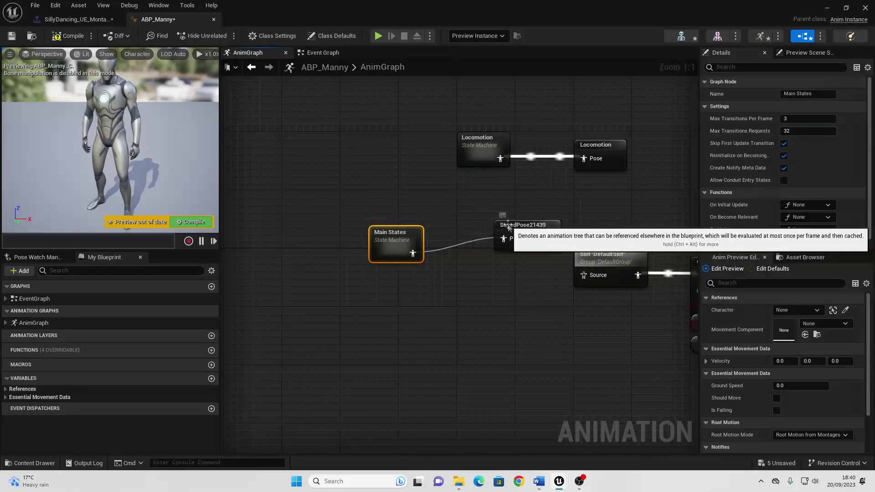
{"action": "type", "text": "mai"}
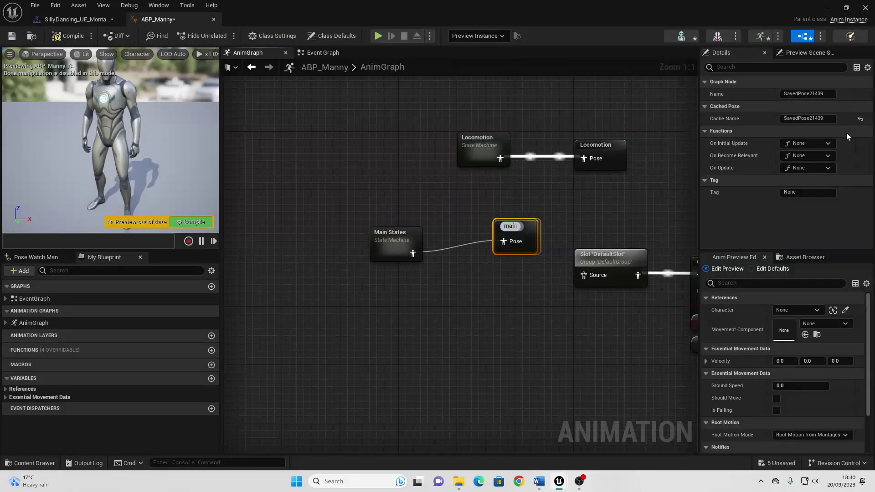
{"action": "type", "text": "nstates"}
{"action": "key", "text": "Return"}
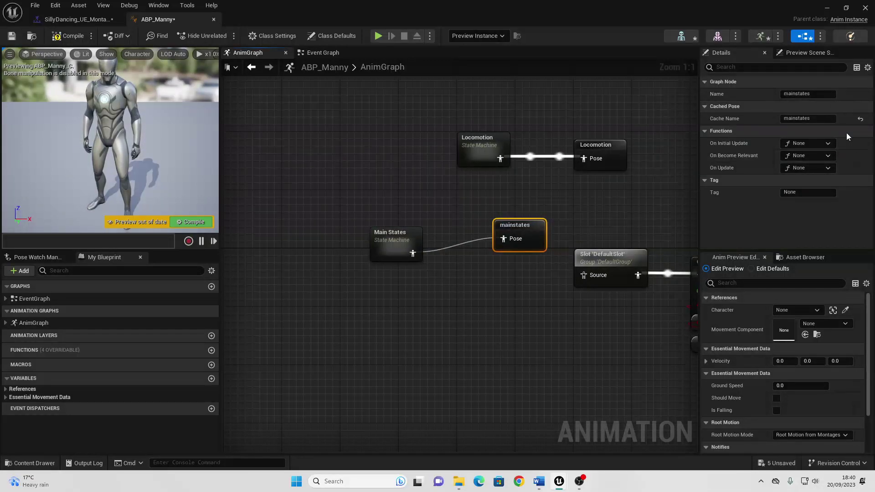
- Add two Use cached pose 'mainstates' nodes, one above the other, in the empty graph area below Main States
{"action": "mouse_move", "coordinate": [412, 240]}
{"action": "left_mouse_down"}
{"action": "mouse_move", "coordinate": [393, 227]}
{"action": "mouse_move", "coordinate": [414, 216]}
{"action": "mouse_move", "coordinate": [415, 237]}
{"action": "left_mouse_up"}
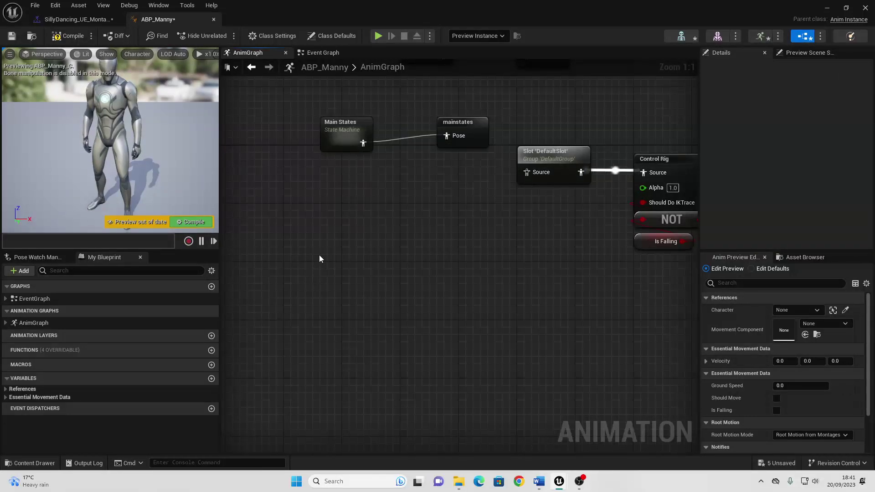
{"action": "right_click", "coordinate": [319, 257]}
{"action": "type", "text": "use cac"}
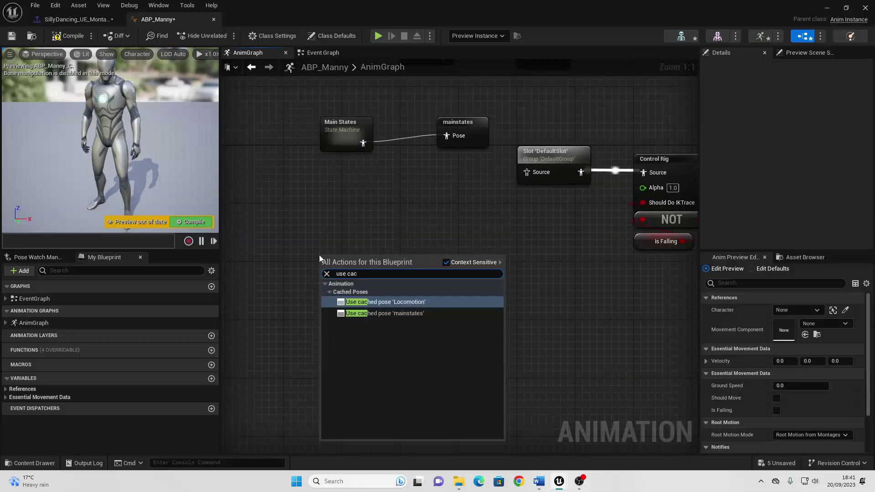
{"action": "left_click", "coordinate": [399, 314]}
{"action": "left_click", "coordinate": [365, 269]}
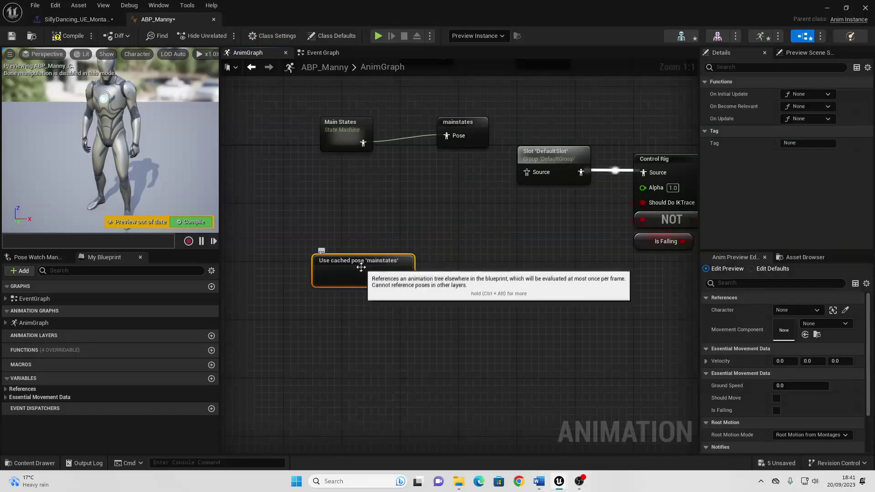
{"action": "left_click", "coordinate": [321, 341]}
{"action": "key", "text": "ctrl+v"}
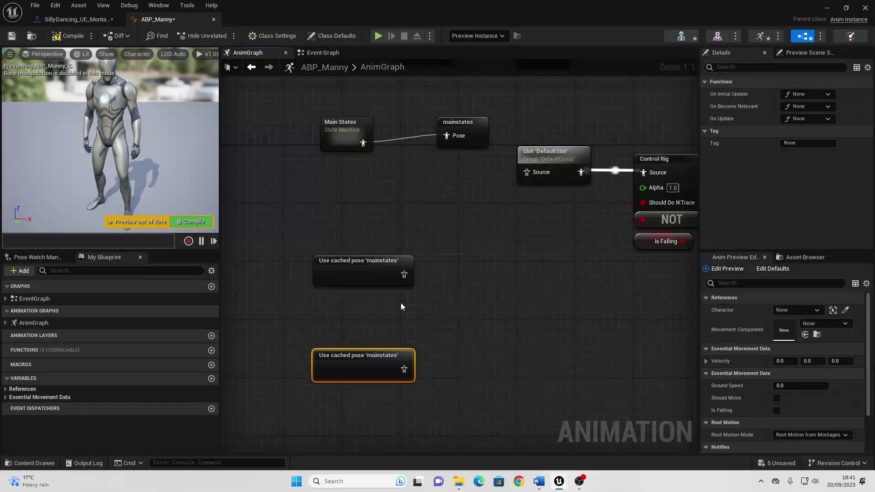
- Add a Layered blend per bone node fed by the upper cached mainstates pose as its Base Pose
{"action": "left_click_drag", "start_coordinate": [422, 276], "coordinate": [497, 282]}
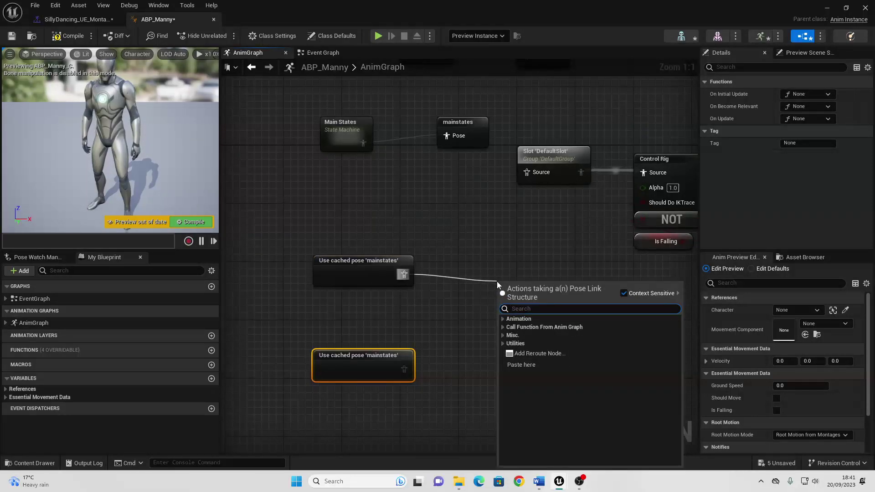
{"action": "type", "text": "layer ble"}
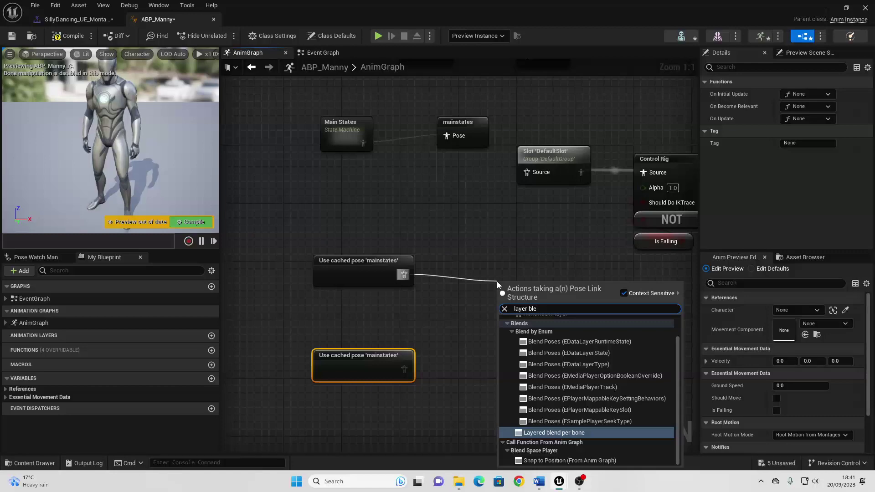
{"action": "key", "text": "Return"}
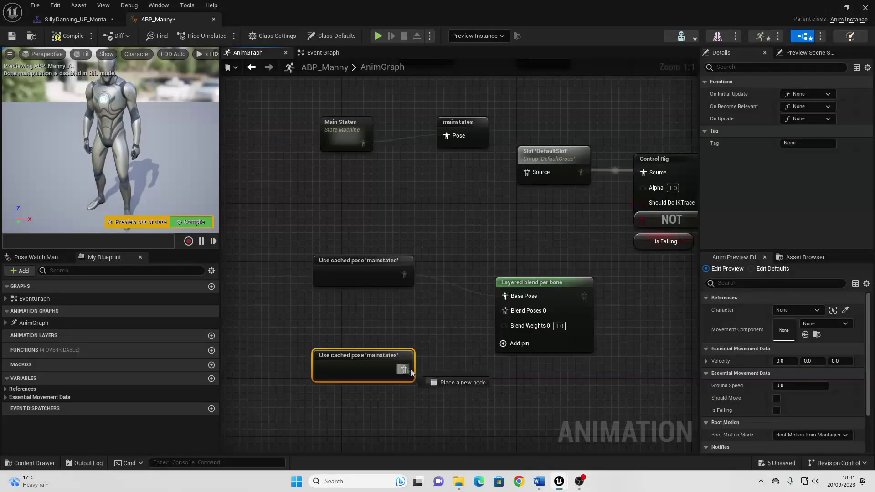
- Add a montage slot node fed by the lower cached mainstates pose and set its slot name to DefaultGroup.upperbody2slot
{"action": "left_click_drag", "start_coordinate": [411, 373], "coordinate": [471, 389]}
{"action": "type", "text": "def"}
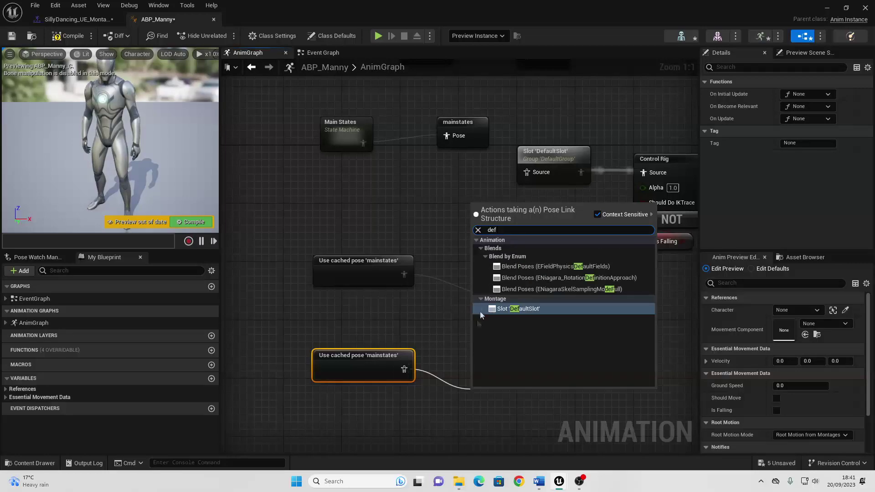
{"action": "left_click", "coordinate": [520, 309]}
{"action": "left_click", "coordinate": [516, 400]}
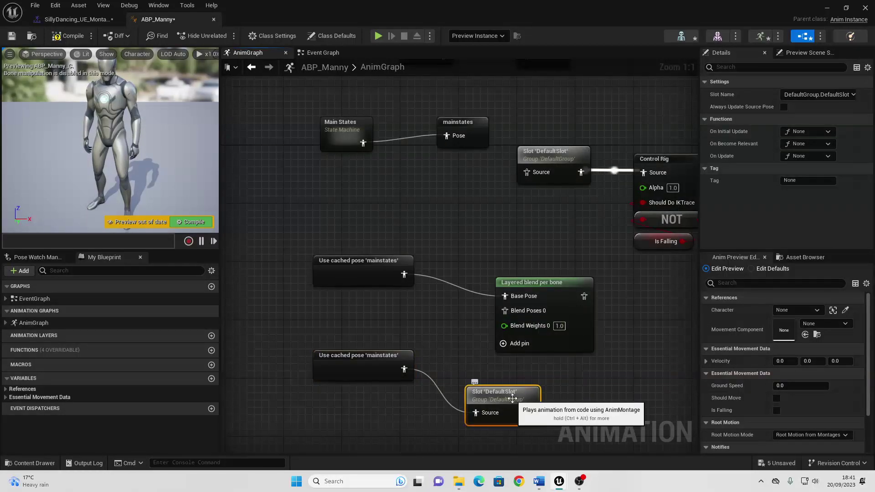
{"action": "left_click", "coordinate": [836, 97]}
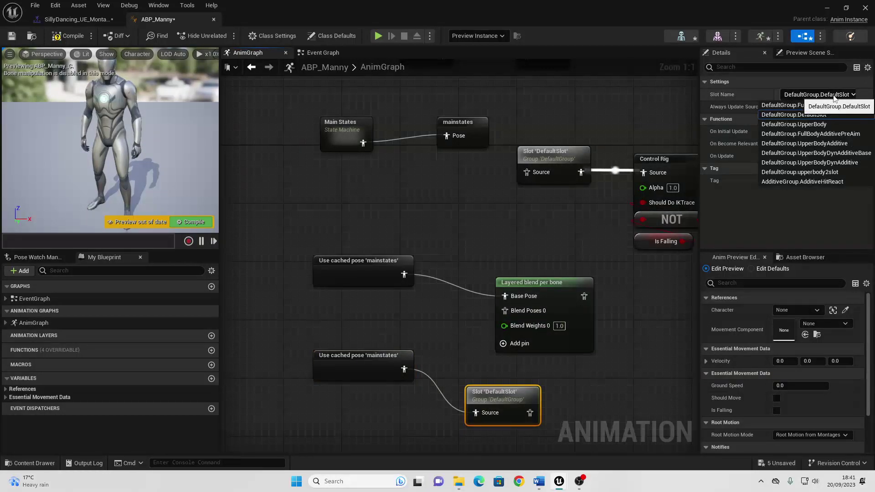
{"action": "left_click", "coordinate": [814, 176]}
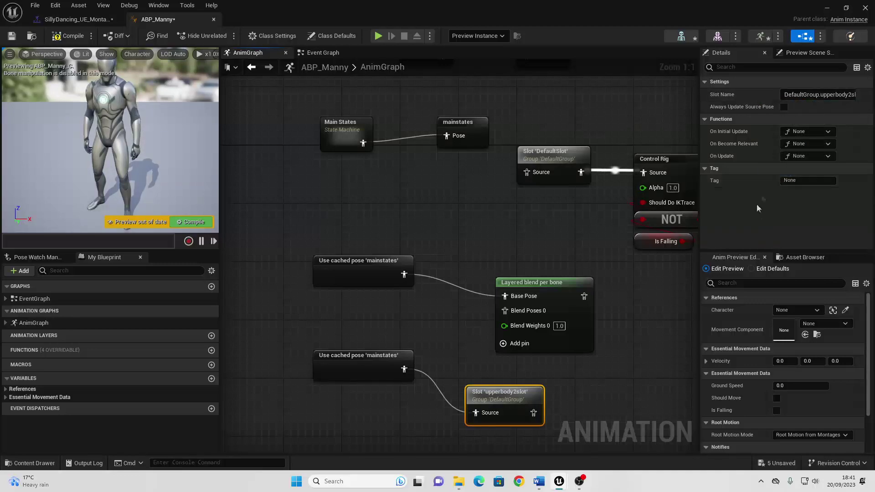
- Connect the upperbody2slot node to Blend Poses 0 and the Layered blend per bone output to the DefaultSlot source
{"action": "left_click_drag", "start_coordinate": [533, 413], "coordinate": [568, 306]}
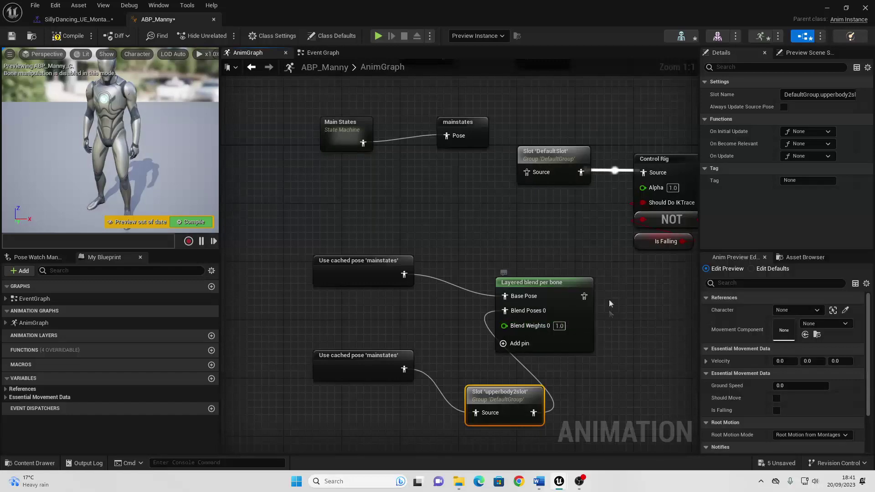
{"action": "left_click_drag", "start_coordinate": [584, 296], "coordinate": [537, 176]}
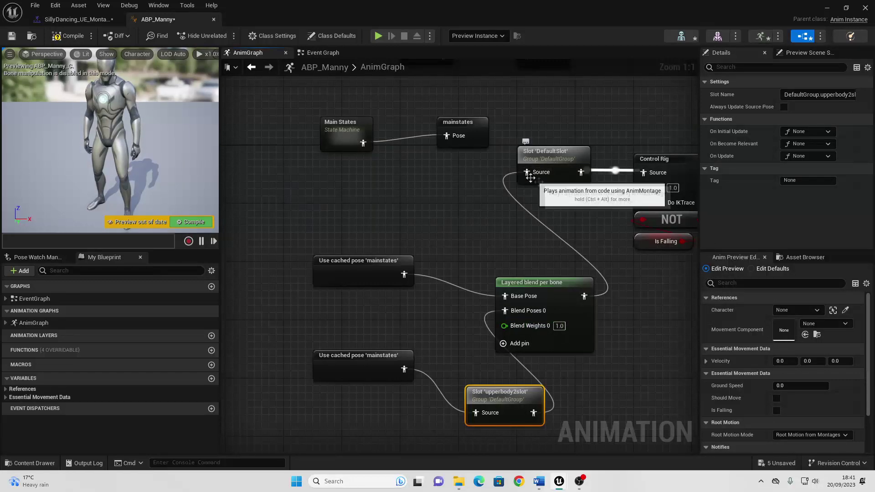
{"action": "left_click", "coordinate": [548, 282]}
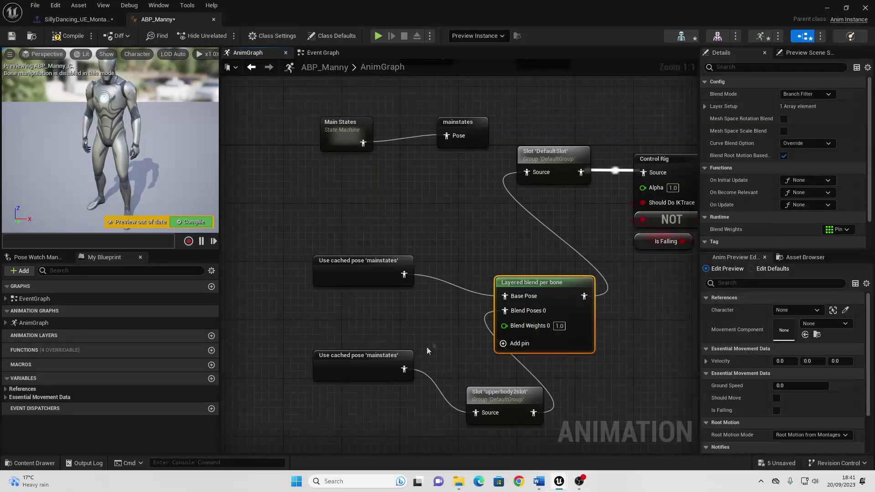
{"action": "left_click_drag", "start_coordinate": [493, 401], "coordinate": [484, 401]}
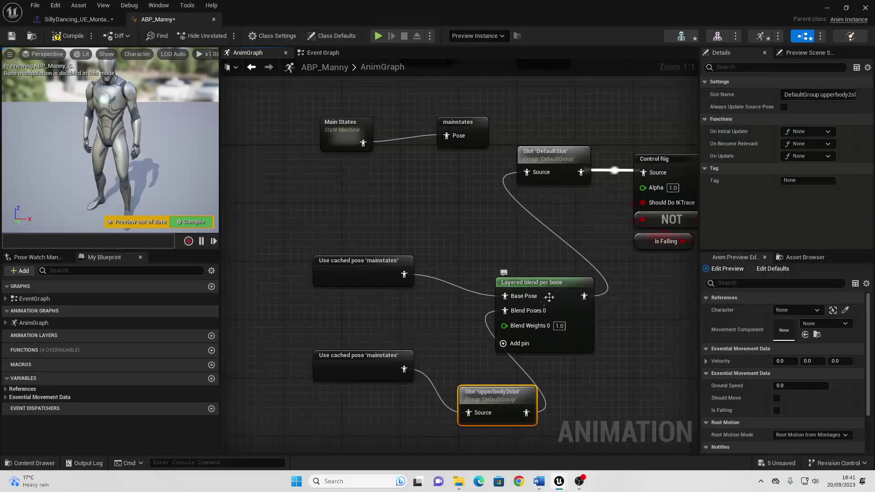
- Add a branch filter to layer 0 of the Layered blend per bone node and expand its bone settings
{"action": "left_click", "coordinate": [549, 286]}
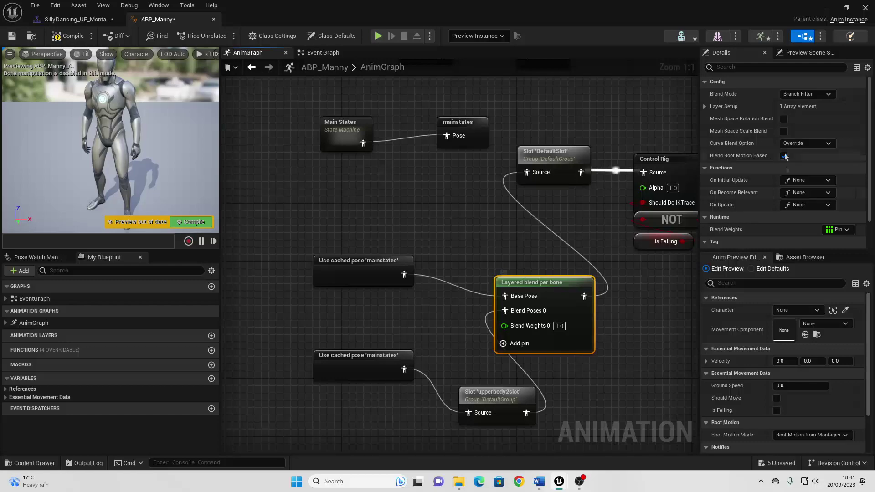
{"action": "left_click", "coordinate": [707, 106]}
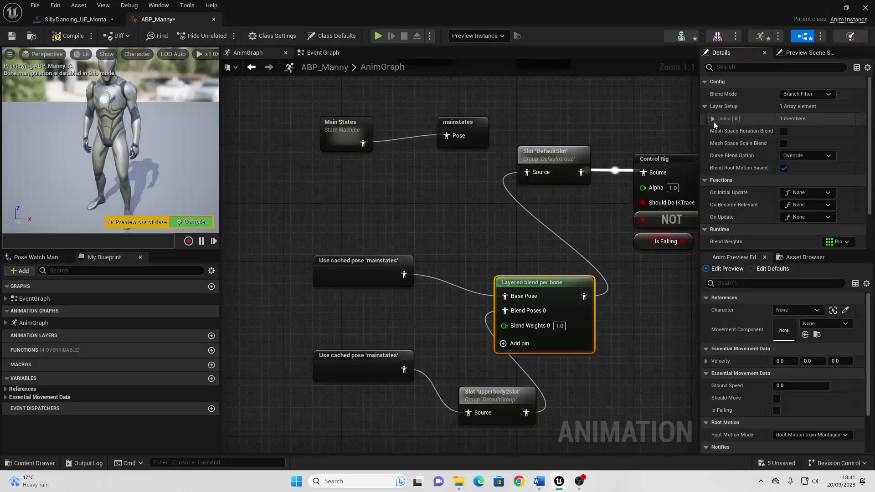
{"action": "left_click", "coordinate": [713, 119]}
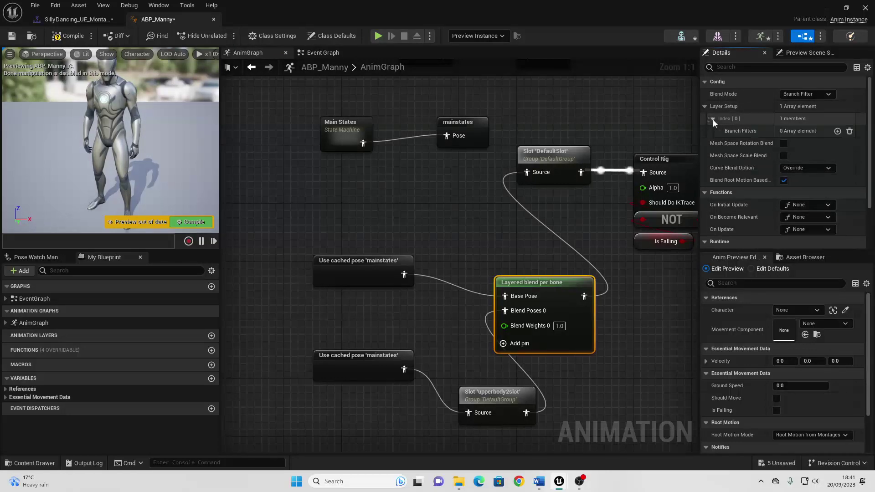
{"action": "left_click", "coordinate": [838, 131]}
{"action": "left_click", "coordinate": [727, 144]}
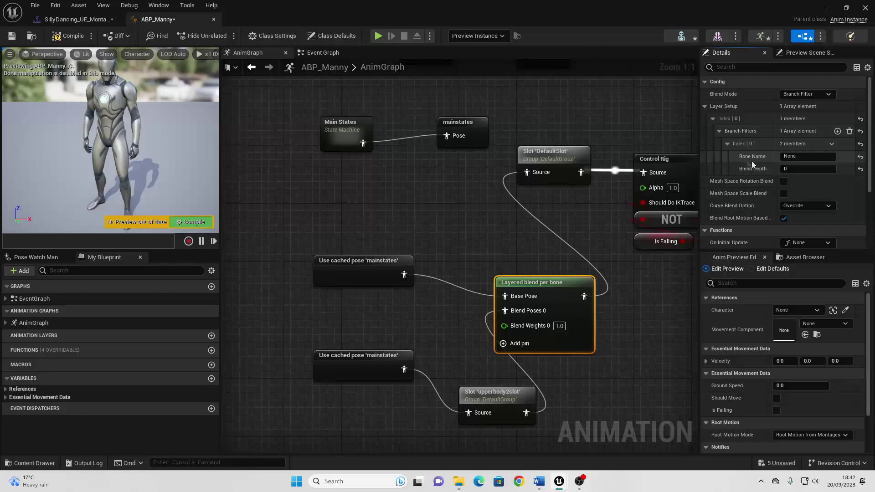
- Open the SK_Mannequin skeleton and copy the bone name of spine_01
{"action": "left_click", "coordinate": [686, 39]}
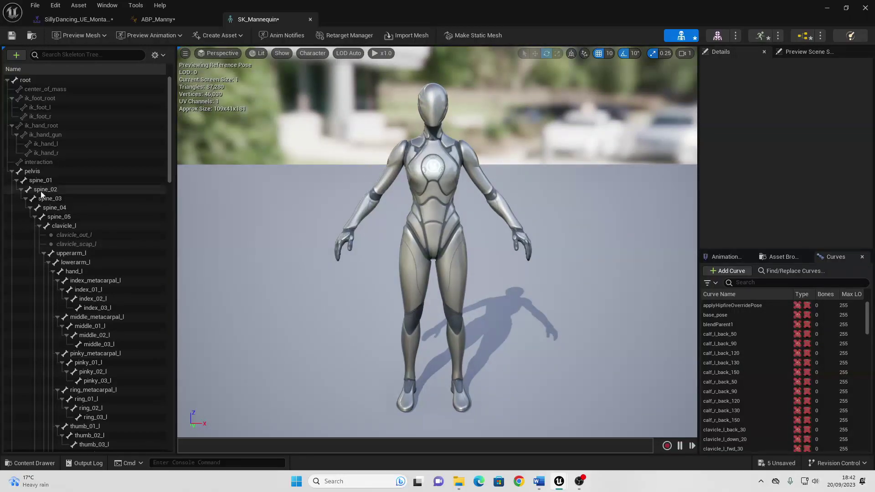
{"action": "left_click", "coordinate": [44, 182]}
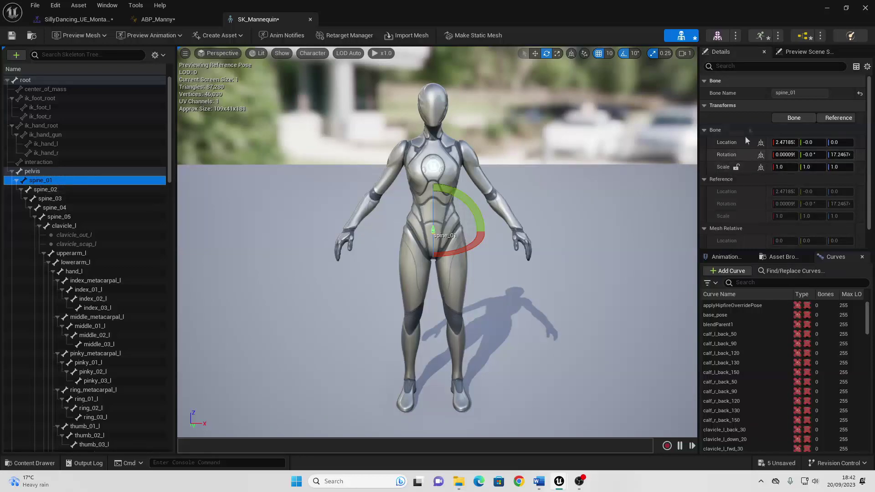
{"action": "left_click", "coordinate": [755, 95]}
{"action": "right_click", "coordinate": [783, 96]}
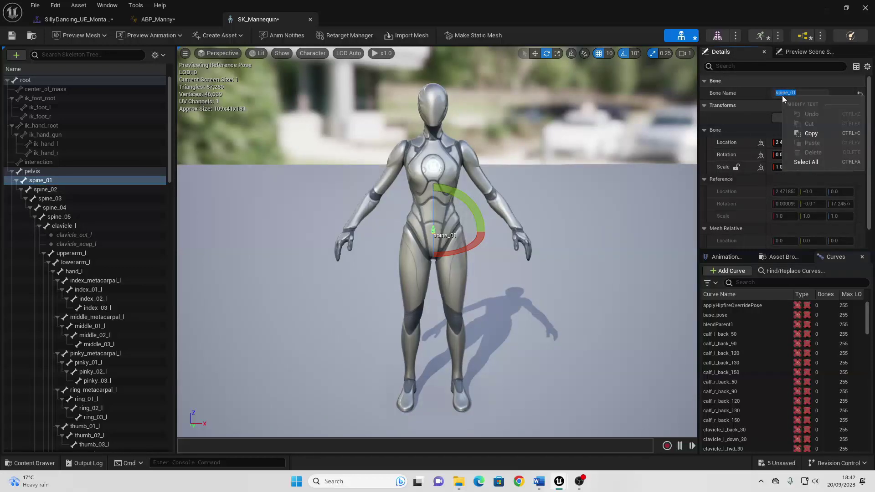
{"action": "left_click", "coordinate": [800, 130]}
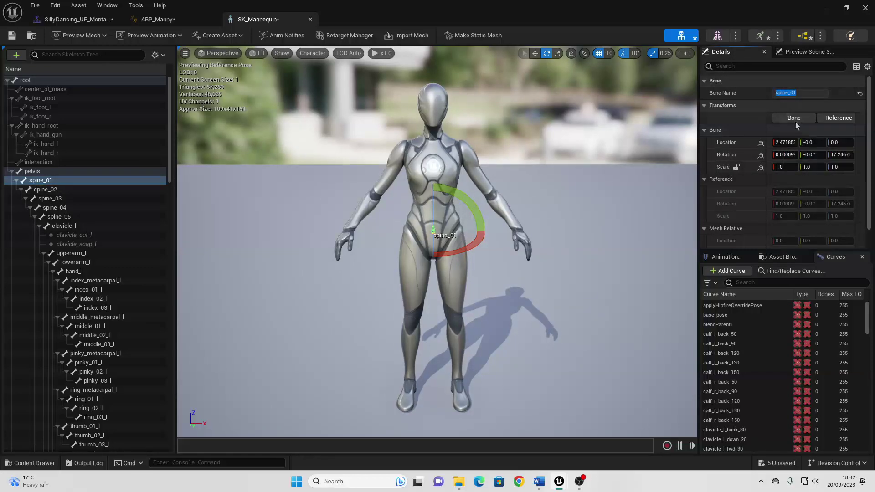
- Return to ABP_Manny and set the branch filter's bone name to spine_01
{"action": "left_click", "coordinate": [804, 34]}
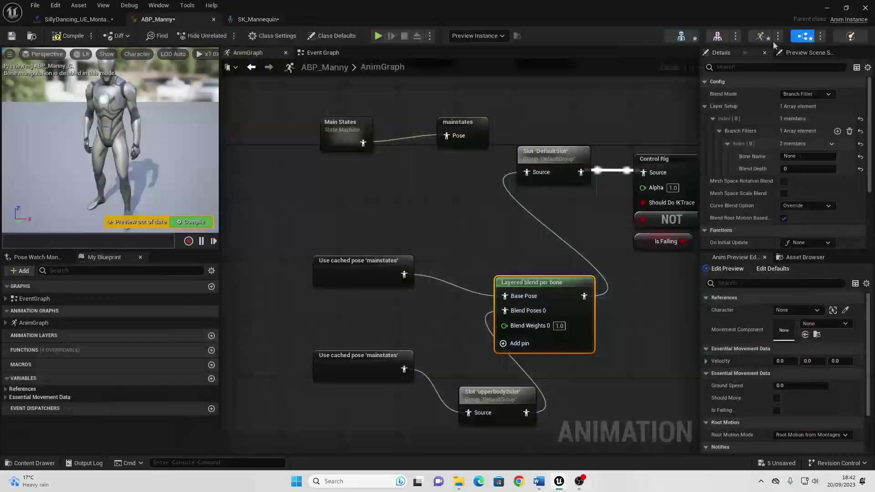
{"action": "left_click", "coordinate": [807, 156]}
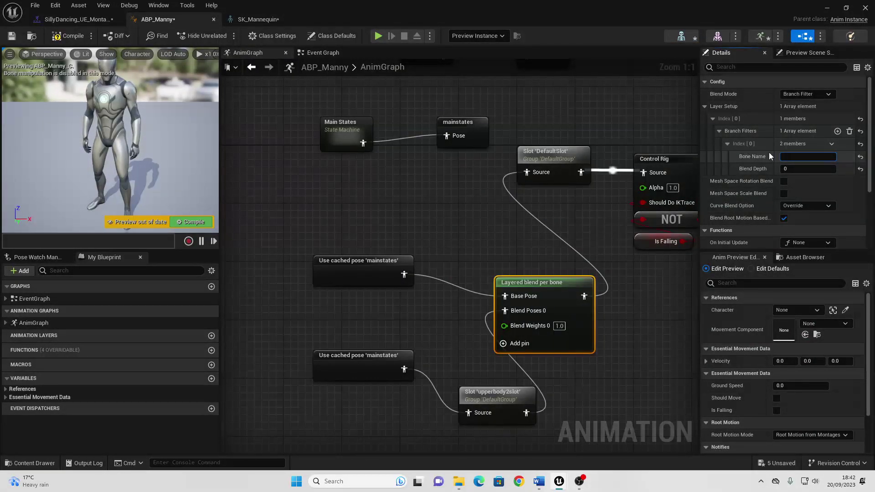
{"action": "key", "text": "ctrl+v"}
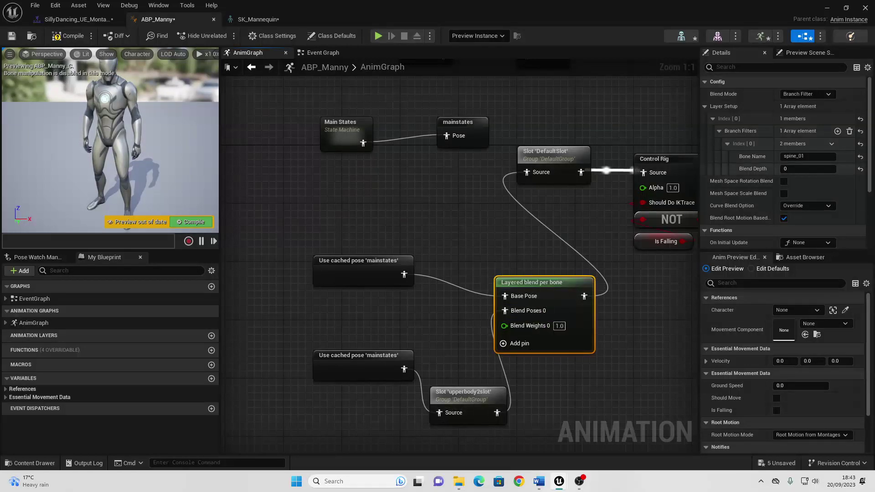
- Reposition the DefaultSlot node beside the Control Rig node and compile the animation blueprint
{"action": "right_click_drag", "start_coordinate": [519, 277], "coordinate": [432, 300]}
{"action": "left_click_drag", "start_coordinate": [473, 178], "coordinate": [487, 186]}
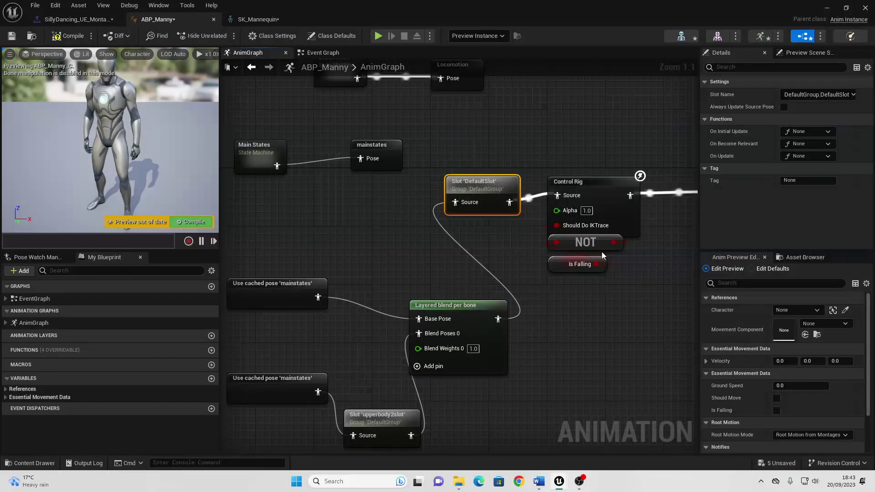
{"action": "left_click", "coordinate": [68, 36]}
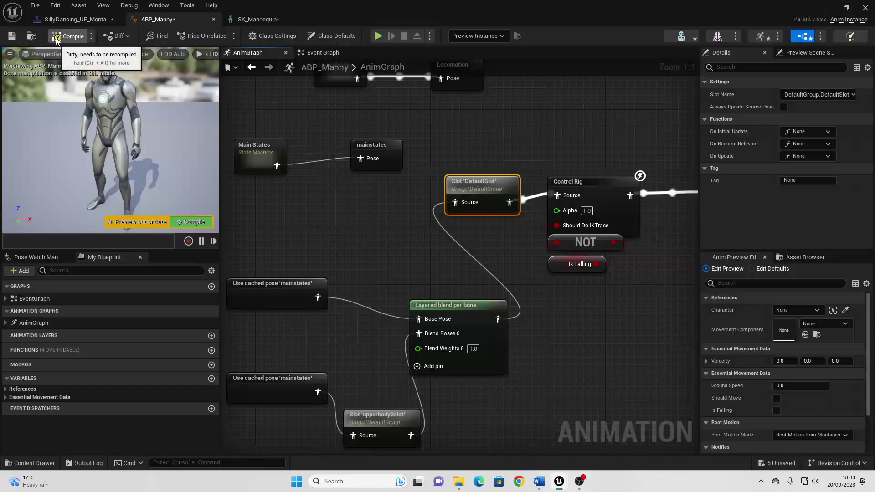
- Open the third-person character blueprint from the ThirdPerson Blueprints folder
{"action": "left_click", "coordinate": [828, 8]}
{"action": "scroll", "coordinate": [85, 398], "scroll_direction": "down", "scroll_amount": 2}
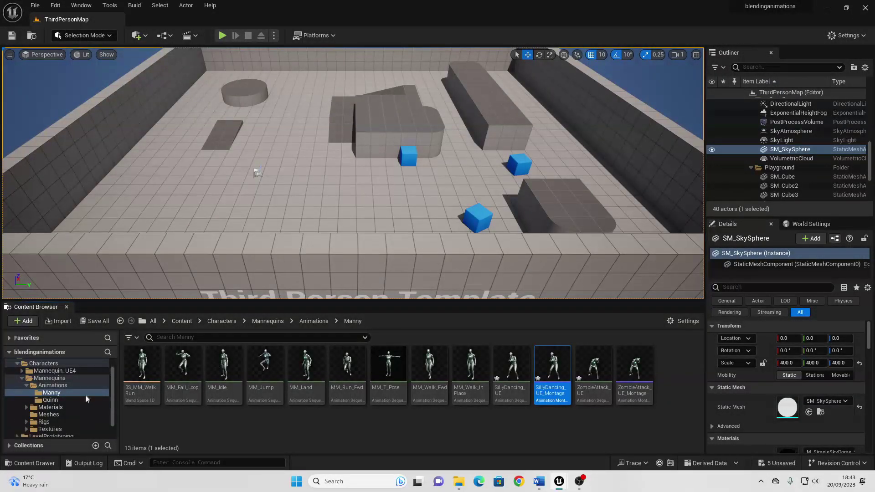
{"action": "left_click", "coordinate": [75, 428]}
{"action": "double_click", "coordinate": [143, 378]}
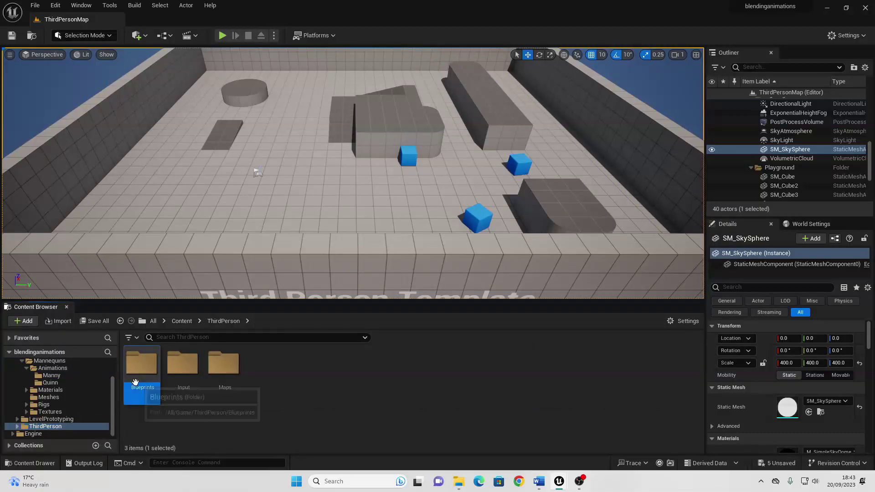
{"action": "double_click", "coordinate": [133, 371]}
- Add a keyboard event for the 1 key in an empty area of the character's Event Graph
{"action": "scroll", "coordinate": [320, 318], "scroll_direction": "down", "scroll_amount": 3}
{"action": "right_click_drag", "start_coordinate": [320, 318], "coordinate": [320, 239]}
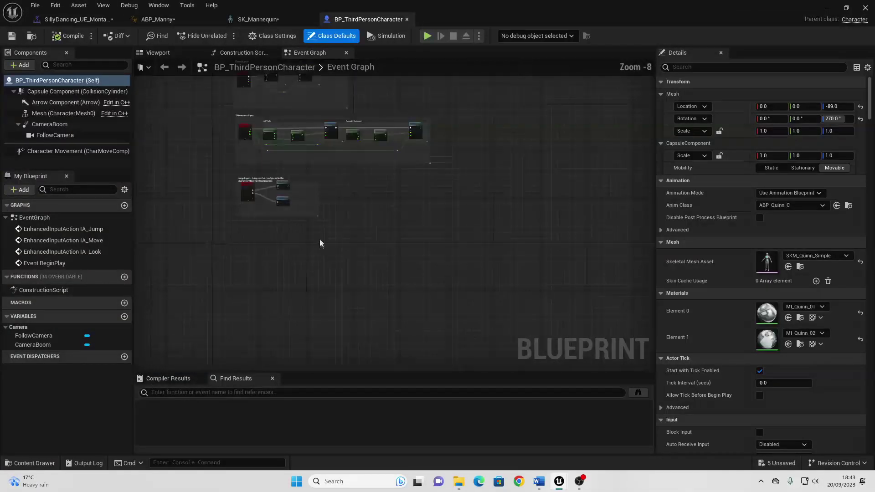
{"action": "scroll", "coordinate": [262, 247], "scroll_direction": "up", "scroll_amount": 8}
{"action": "right_click", "coordinate": [301, 205]}
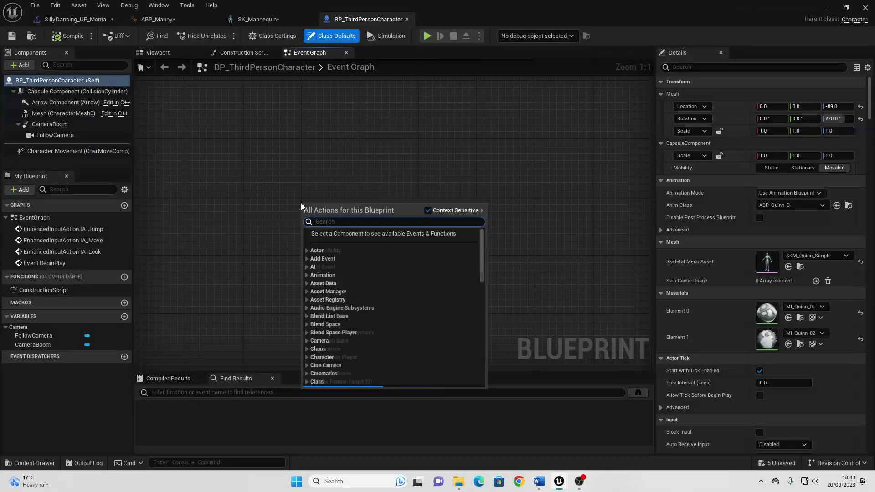
{"action": "type", "text": "1 key"}
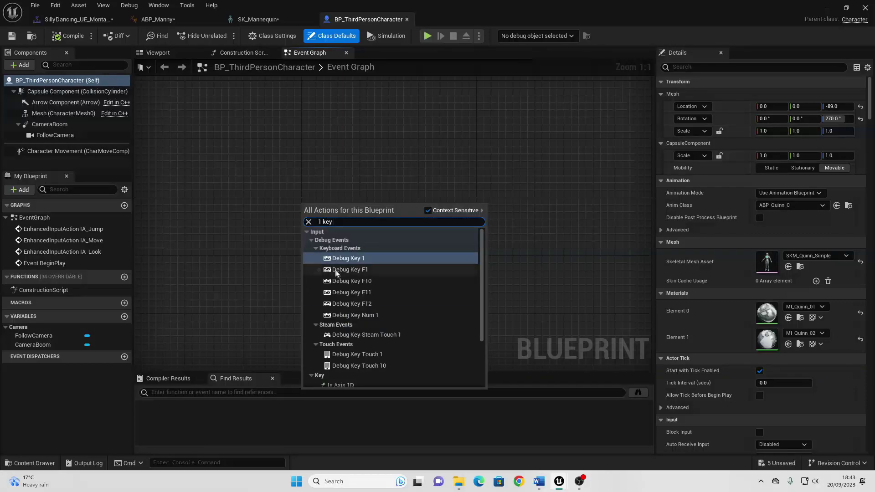
{"action": "scroll", "coordinate": [336, 272], "scroll_direction": "down", "scroll_amount": 3}
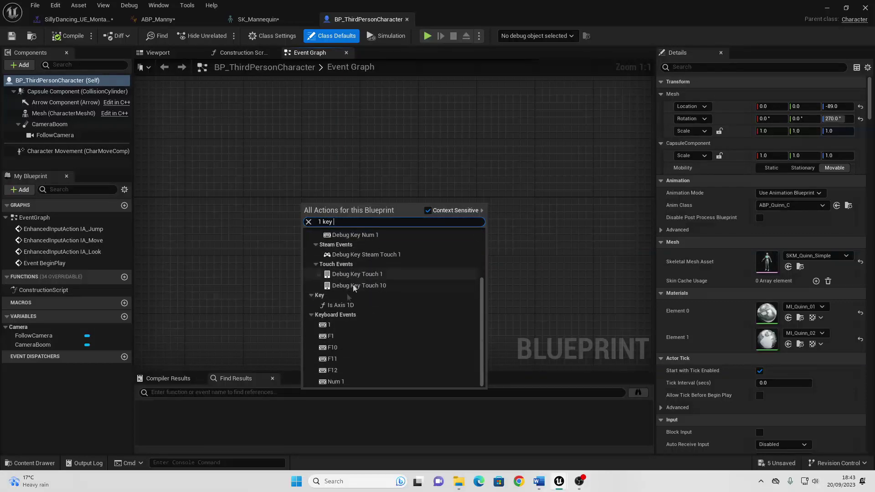
{"action": "left_click", "coordinate": [340, 325]}
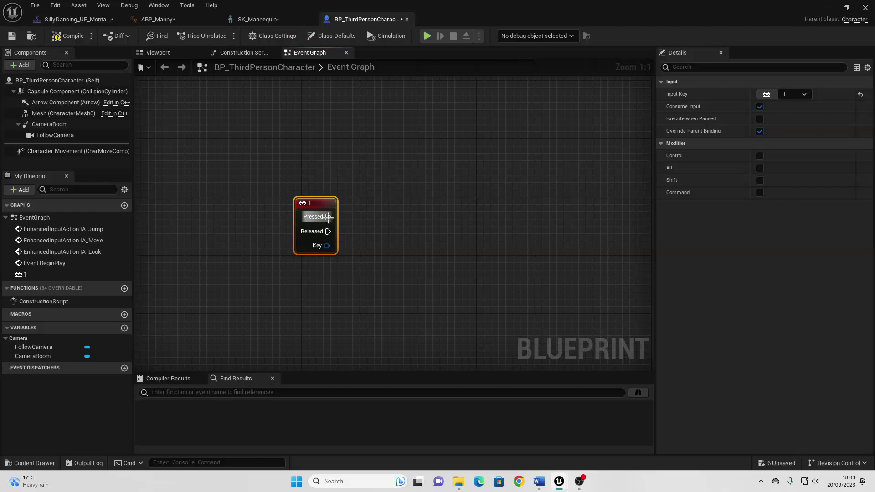
- Connect a Play Anim Montage node to the 1 key's Pressed output, assign ZombieAttack_UE_Montage, and reposition the node
{"action": "left_click_drag", "start_coordinate": [329, 217], "coordinate": [465, 202]}
{"action": "type", "text": "pla"}
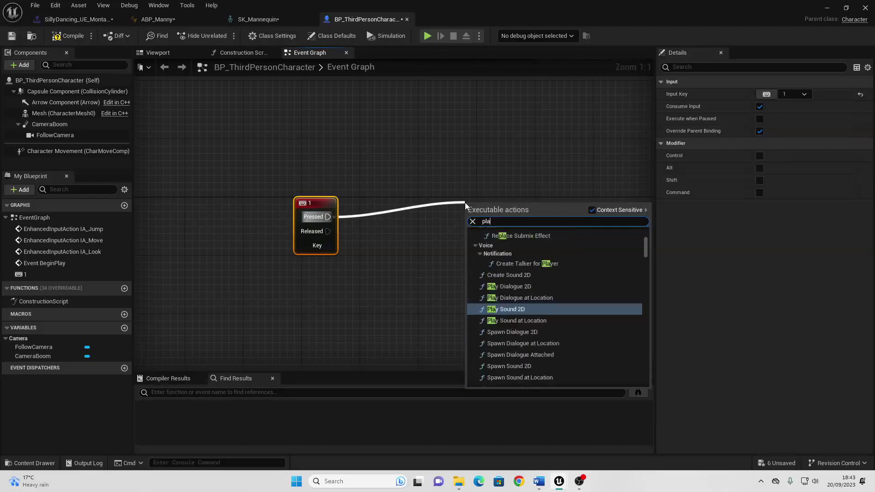
{"action": "type", "text": "y anim mont"}
{"action": "key", "text": "Return"}
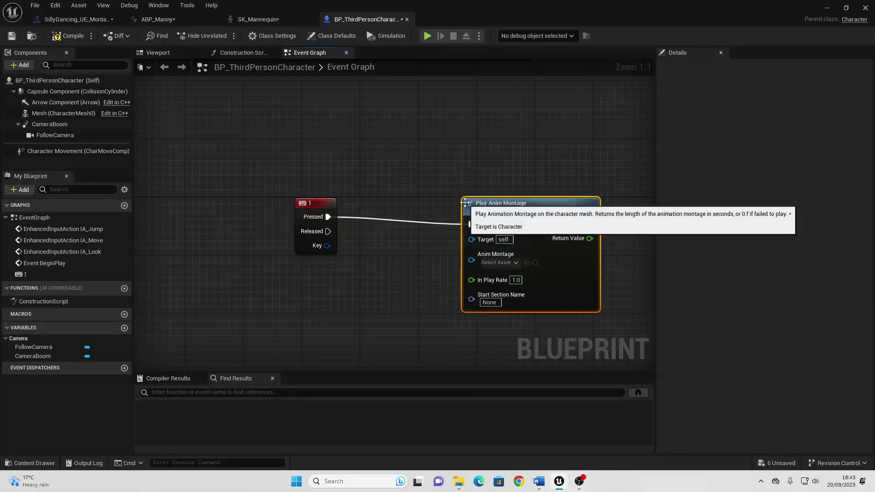
{"action": "left_click", "coordinate": [506, 262]}
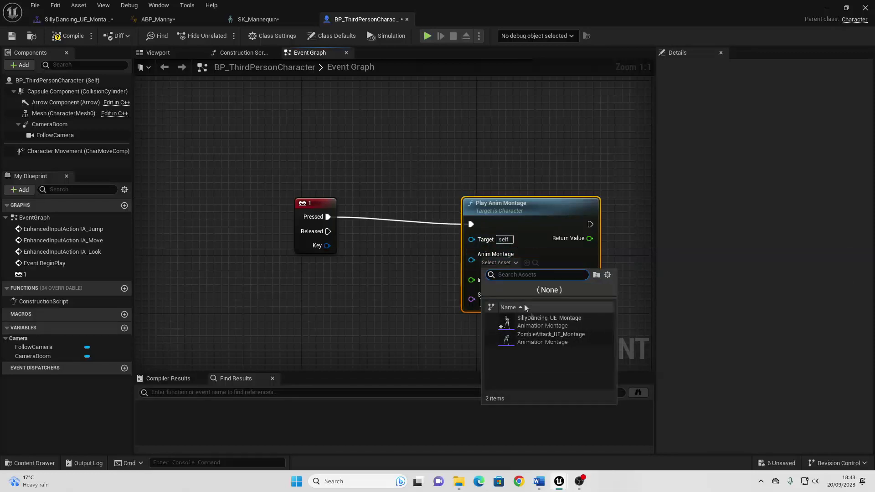
{"action": "left_click", "coordinate": [543, 333]}
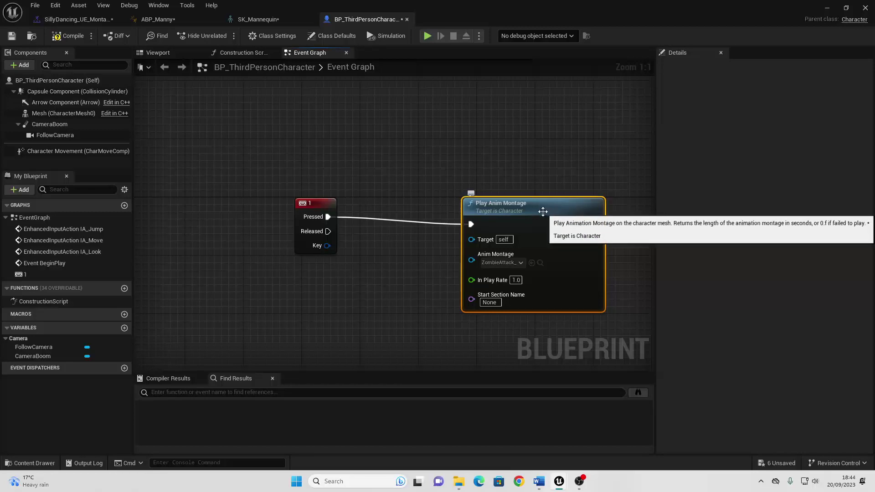
{"action": "left_click_drag", "start_coordinate": [518, 208], "coordinate": [532, 194]}
- Add a keyboard event for the 2 key below the 1 key event
{"action": "right_click_drag", "start_coordinate": [424, 275], "coordinate": [422, 211]}
{"action": "right_click", "coordinate": [318, 301]}
{"action": "type", "text": "2 key"}
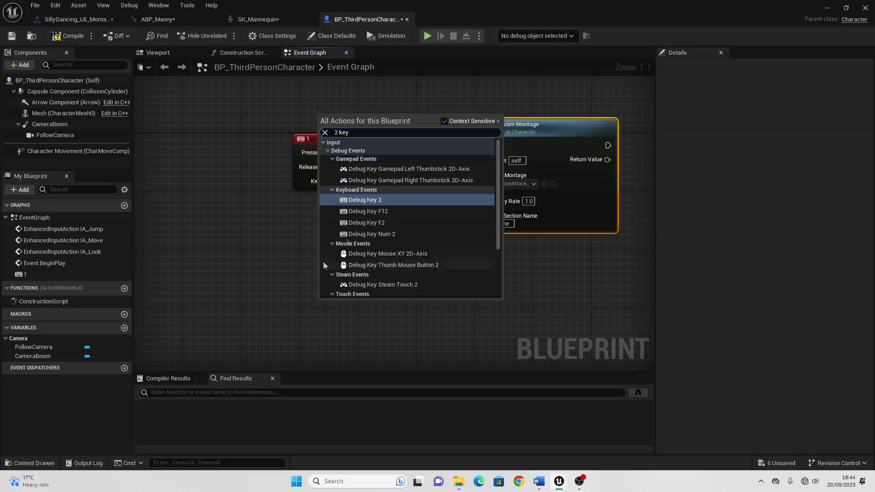
{"action": "scroll", "coordinate": [374, 246], "scroll_direction": "down", "scroll_amount": 3}
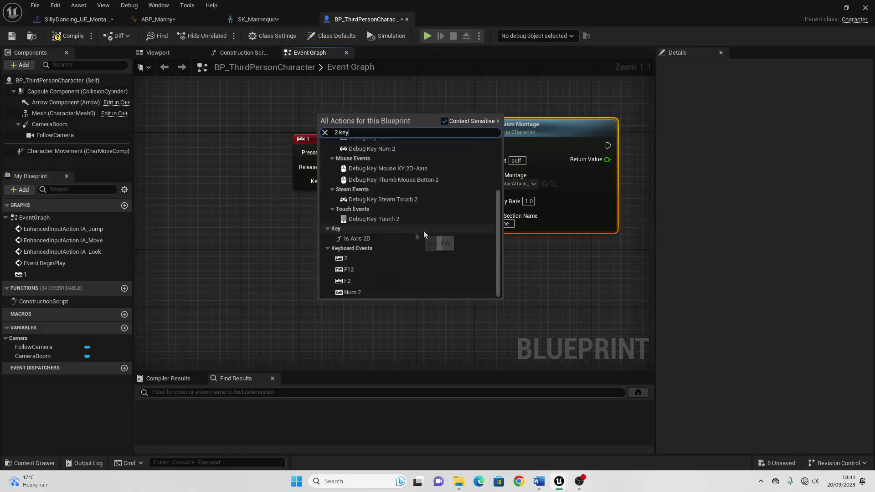
{"action": "left_click", "coordinate": [377, 258]}
- Connect a Play Anim Montage node to the 2 key's Pressed output and assign SillyDancing_UE_Montage
{"action": "left_click_drag", "start_coordinate": [348, 313], "coordinate": [466, 308]}
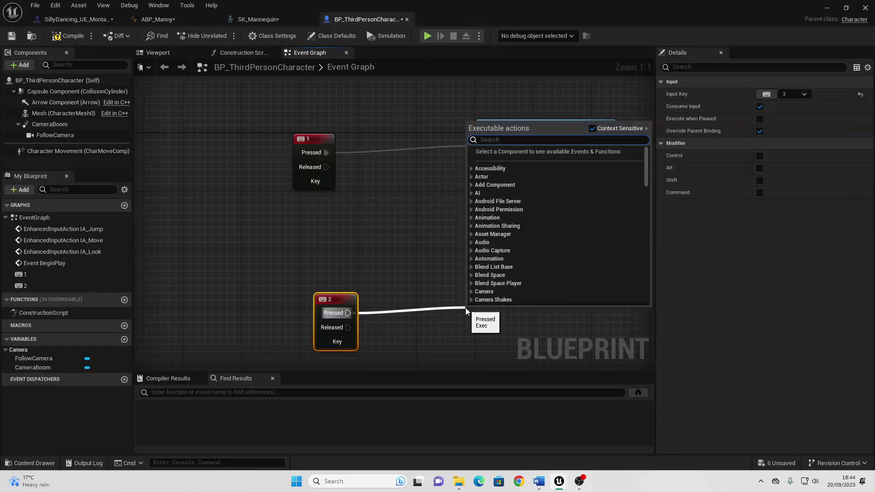
{"action": "type", "text": "play anim montage"}
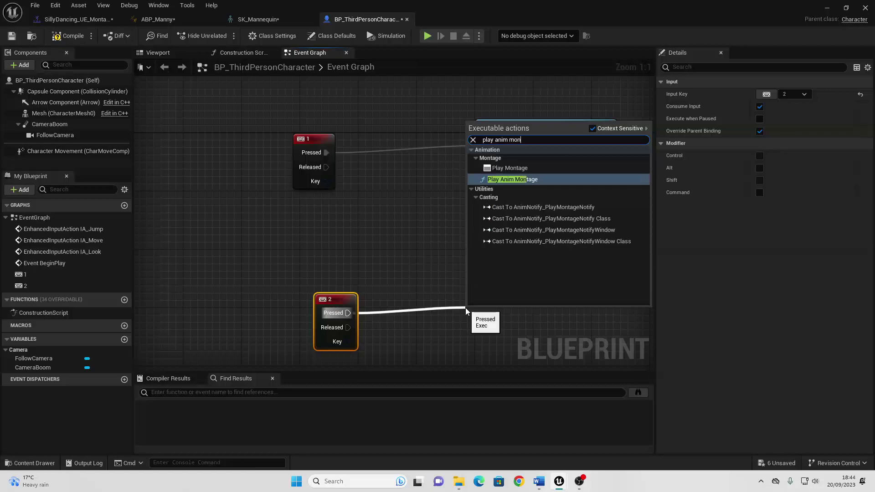
{"action": "key", "text": "Return"}
{"action": "left_click", "coordinate": [501, 367]}
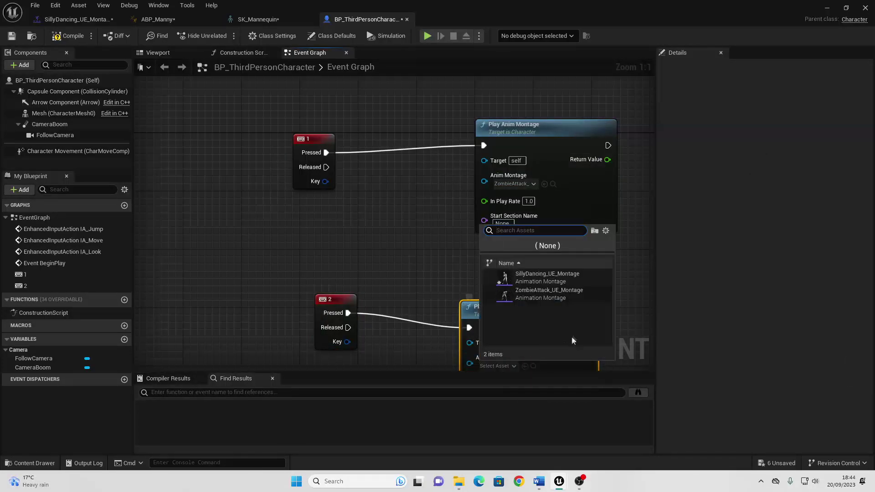
{"action": "left_click", "coordinate": [550, 278]}
{"action": "right_click_drag", "start_coordinate": [577, 348], "coordinate": [513, 299]}
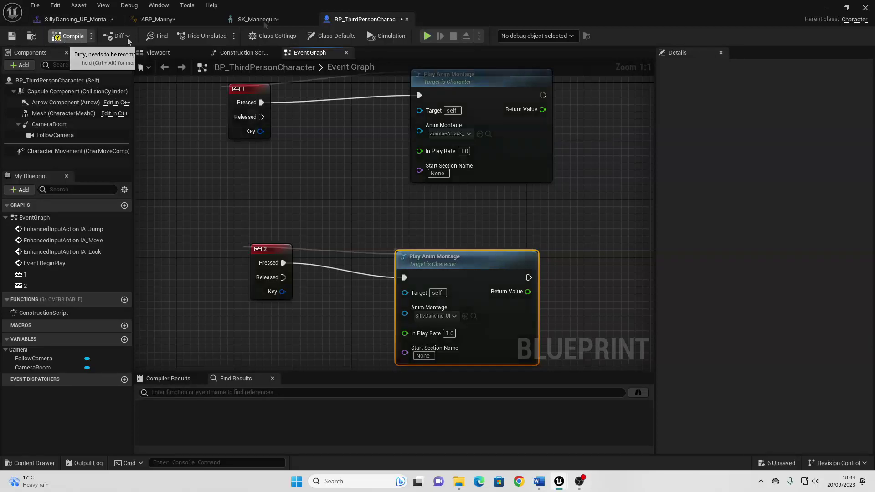
- Play the level from the main editor and run and jump the character around the map to test its animations
{"action": "left_click", "coordinate": [828, 8]}
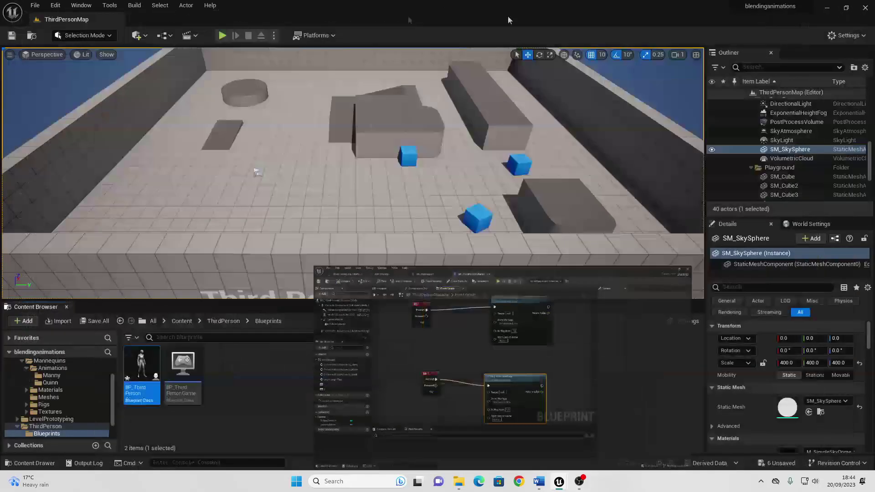
{"action": "left_click", "coordinate": [222, 35]}
{"action": "key", "text": "w"}
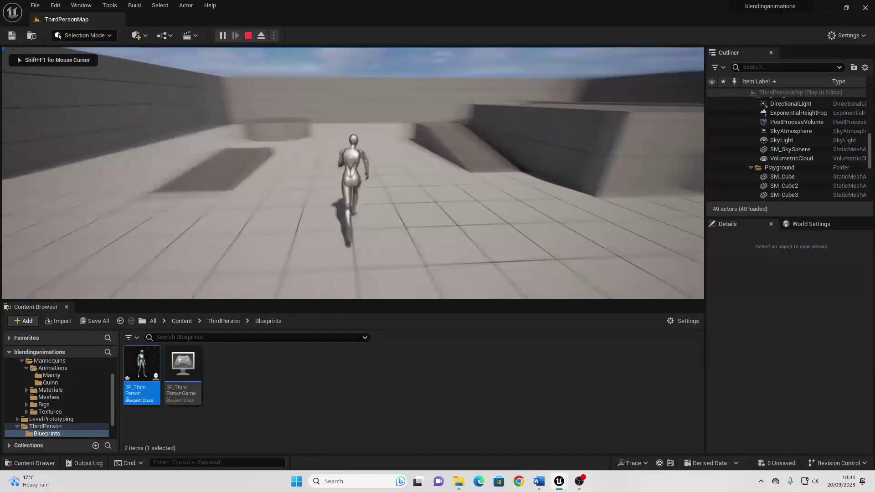
{"action": "key", "text": "w"}
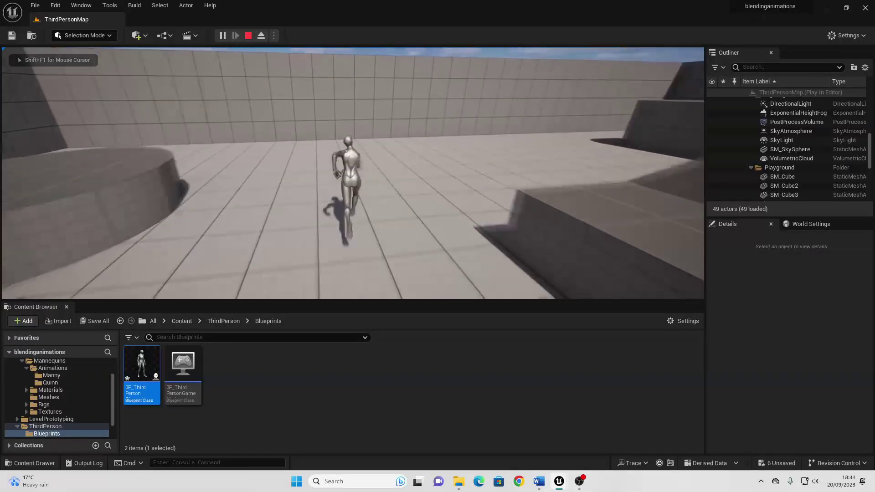
{"action": "key", "text": "s"}
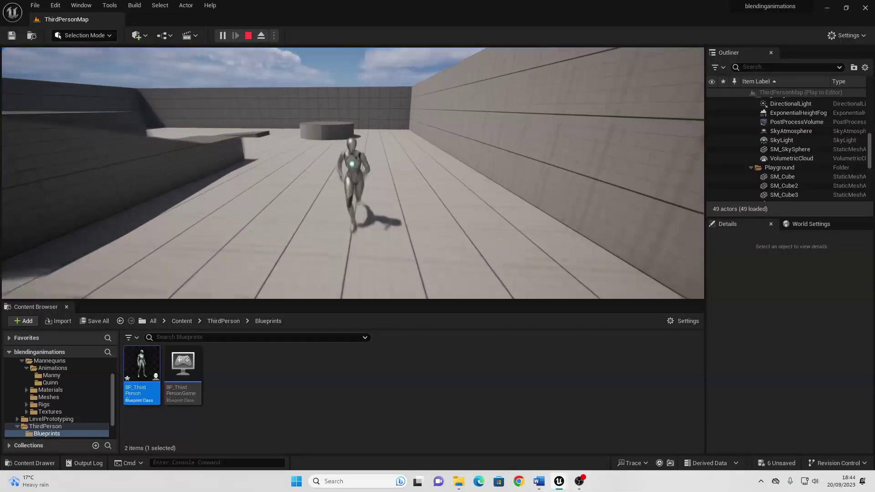
{"action": "key", "text": "a"}
{"action": "key", "text": "w"}
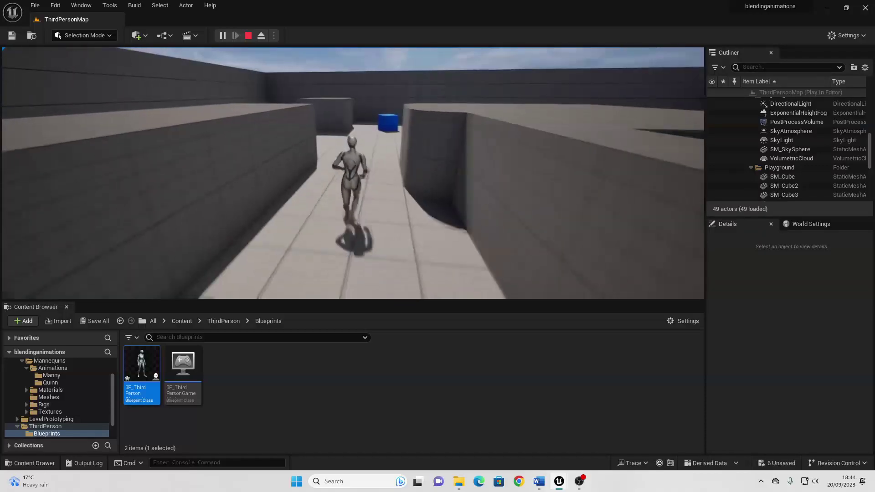
{"action": "key", "text": "space"}
{"action": "key", "text": "w"}
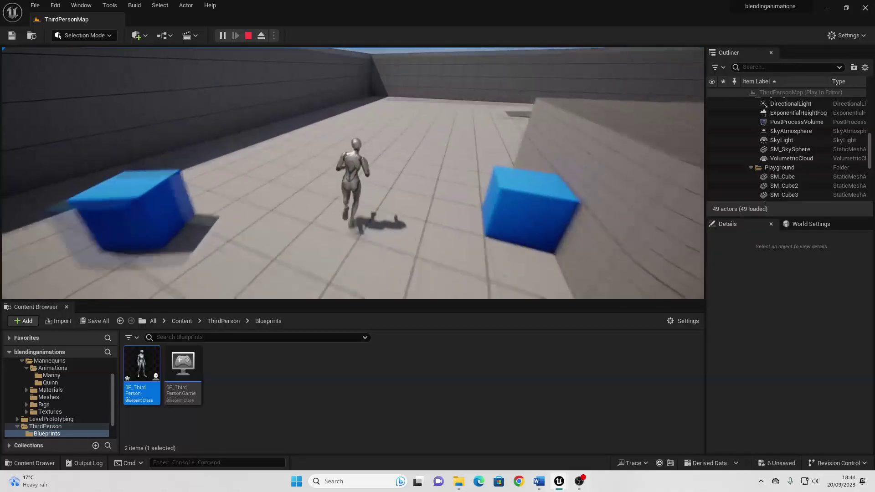
{"action": "key", "text": "f"}
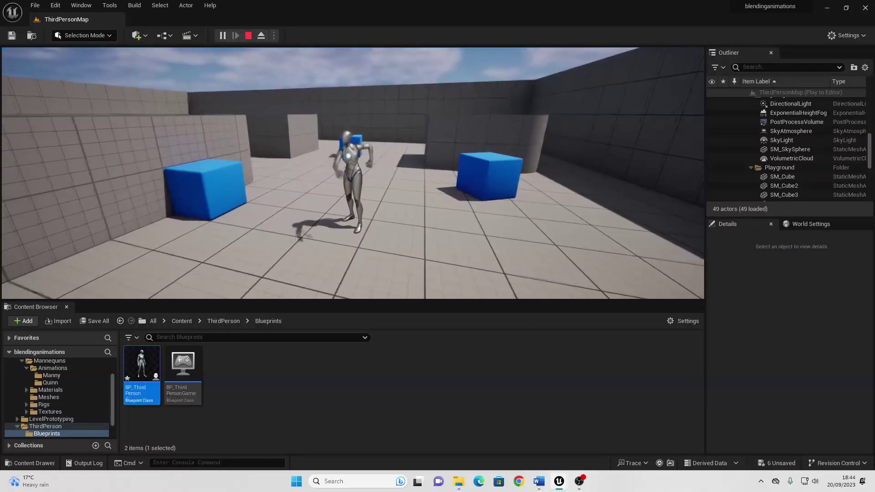
{"action": "key", "text": "a"}
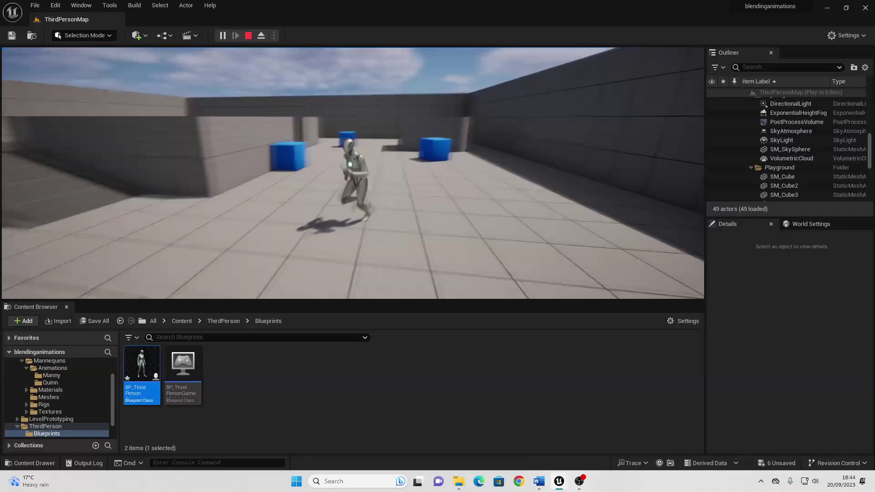